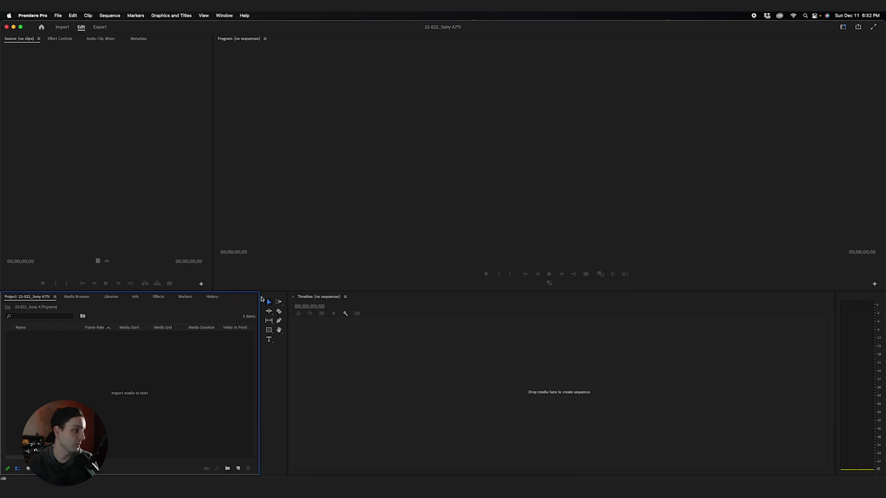
- Narrow the Project and Tools panels to widen the Timeline, and lower the Timeline's upper edge to enlarge the monitors
drag(260, 299, 213, 297)
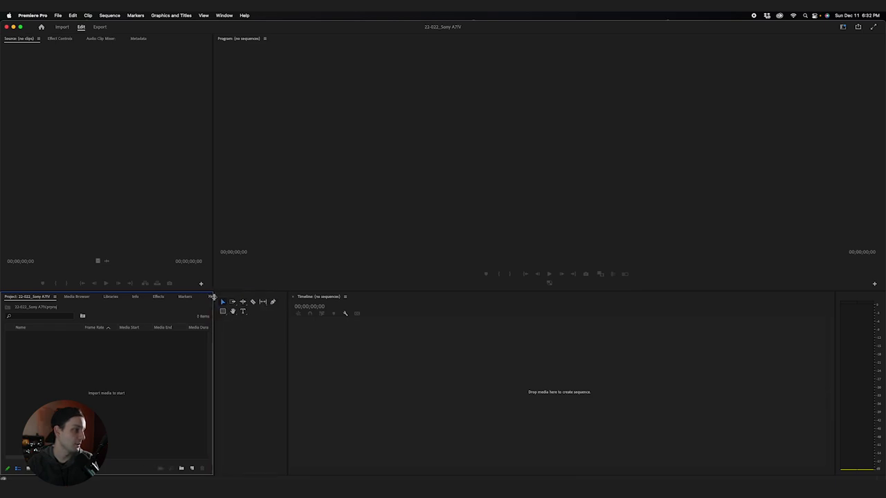
drag(288, 348, 213, 343)
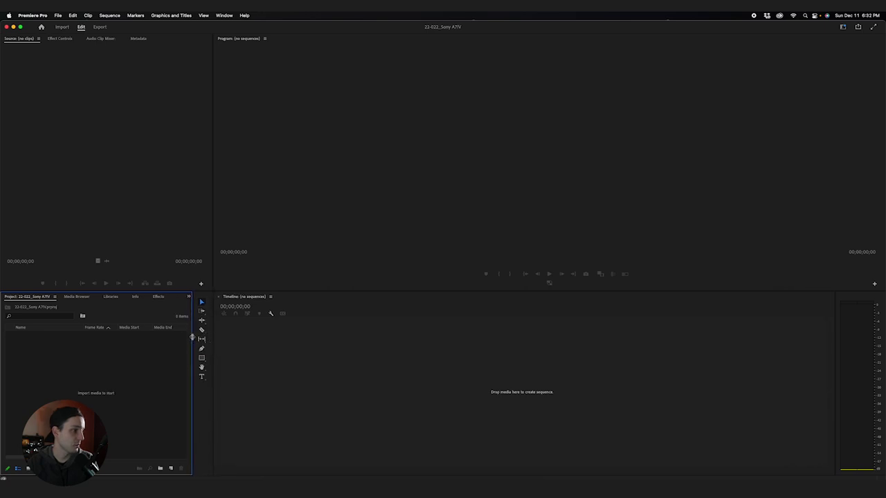
drag(331, 293, 329, 321)
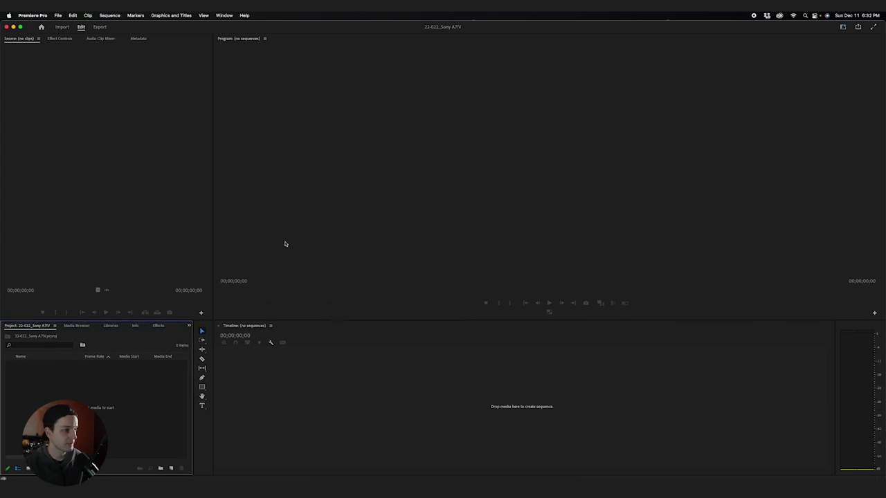
- Switch to Finder, enlarge its window and open the 22-022_Sony A7IV folder within 00_MYSELF on the 1TB SanDisk drive
click(321, 488)
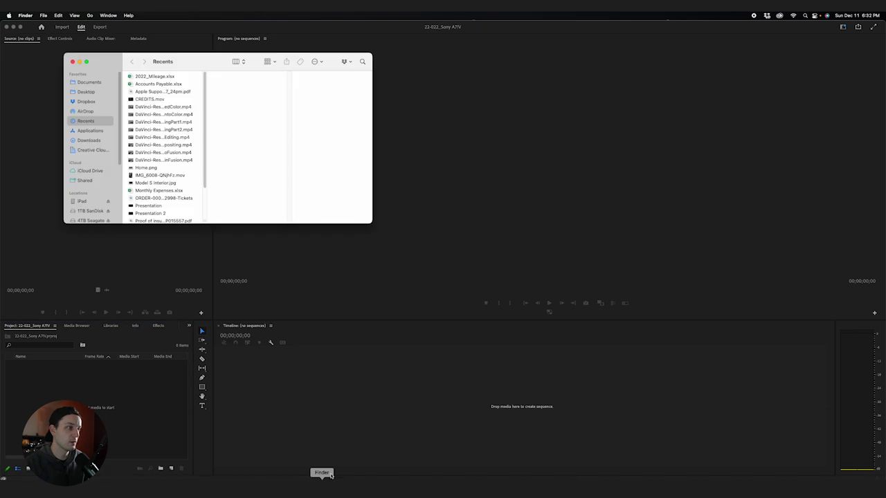
drag(192, 71, 339, 90)
drag(518, 240, 739, 370)
click(236, 226)
click(290, 92)
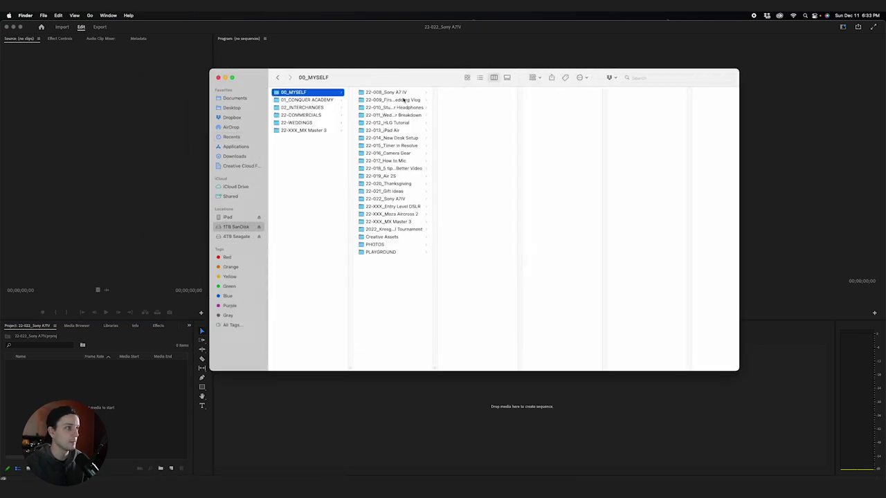
click(405, 199)
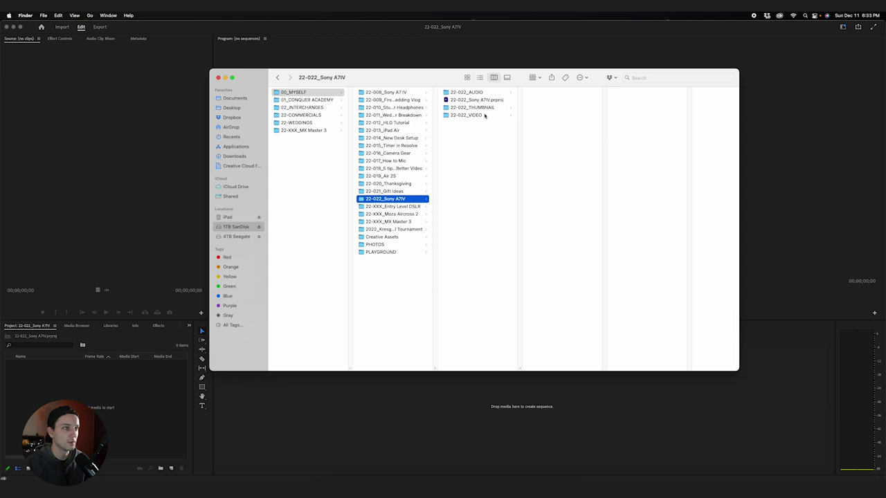
- Import the 22-022_AUDIO and 22-022_VIDEO folders into the Premiere Pro project and minimize the Finder window
click(479, 93)
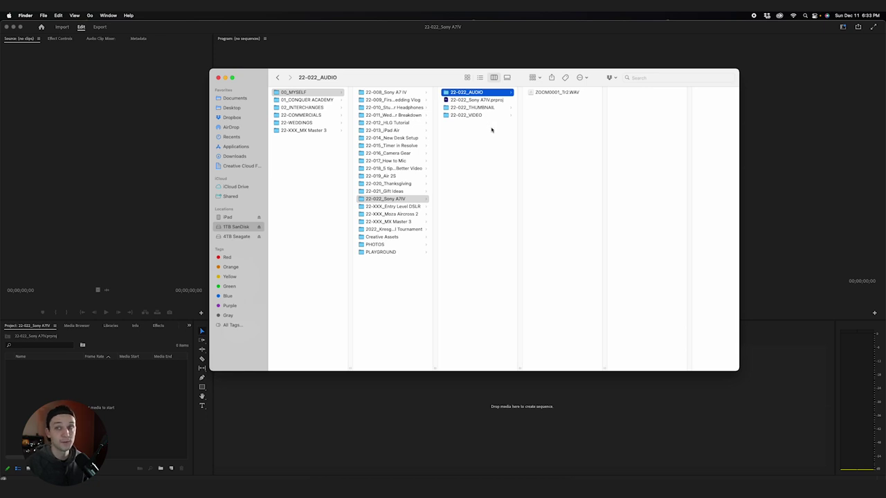
super+click(464, 115)
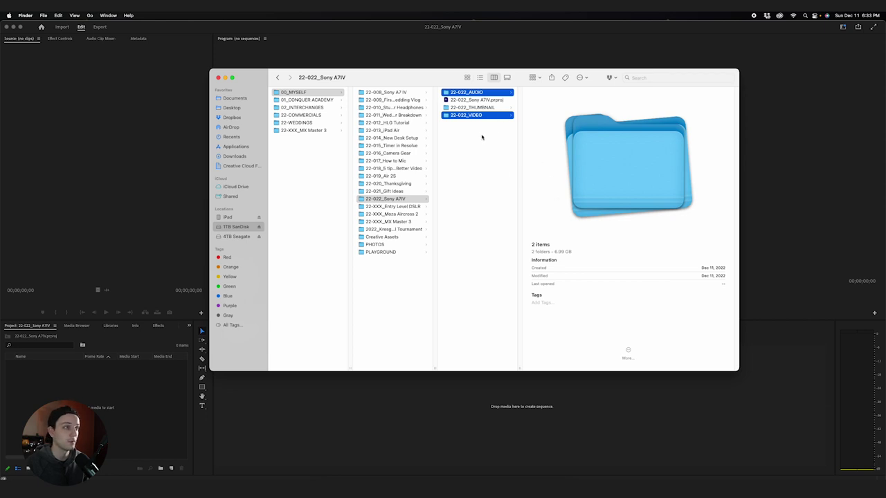
drag(471, 117, 138, 419)
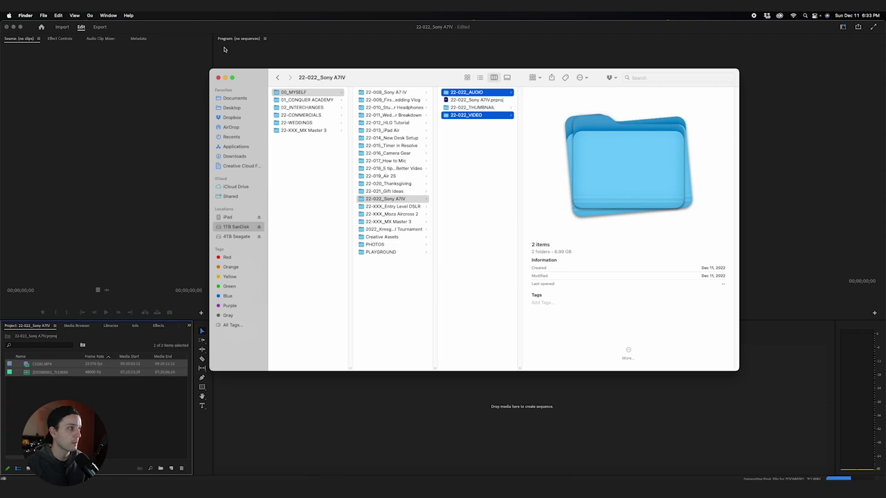
key(super+m)
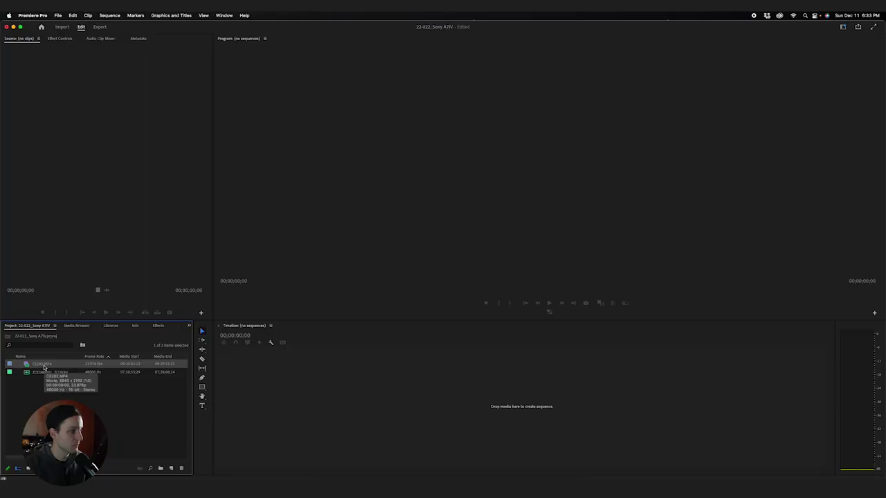
- Create a sequence from the imported MP4 video clip, preview a later frame and return the playhead to the start
drag(46, 366, 304, 367)
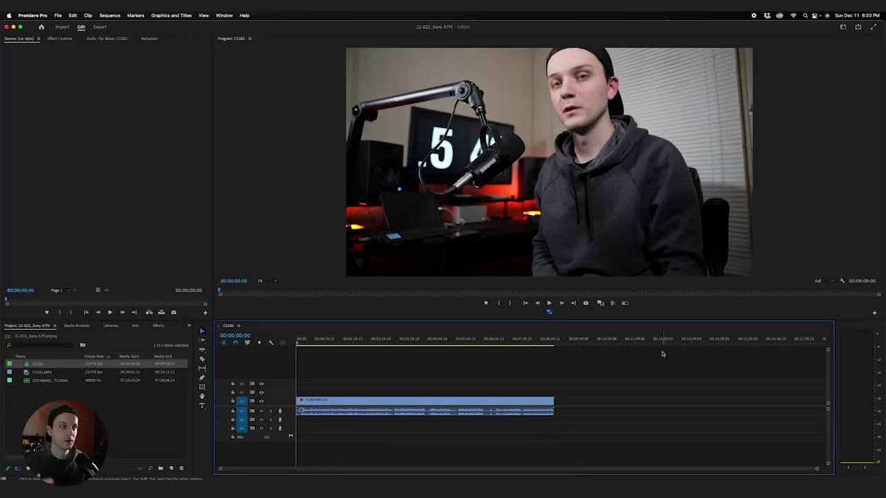
click(364, 339)
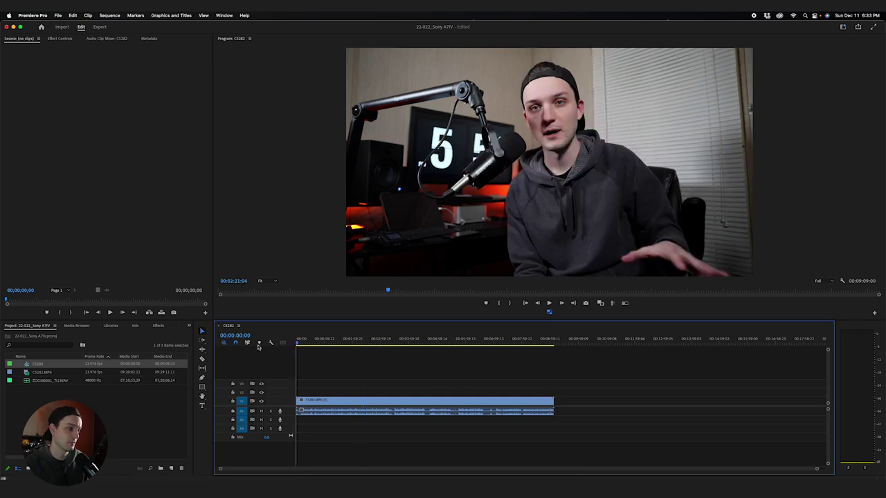
key(Home)
click(117, 399)
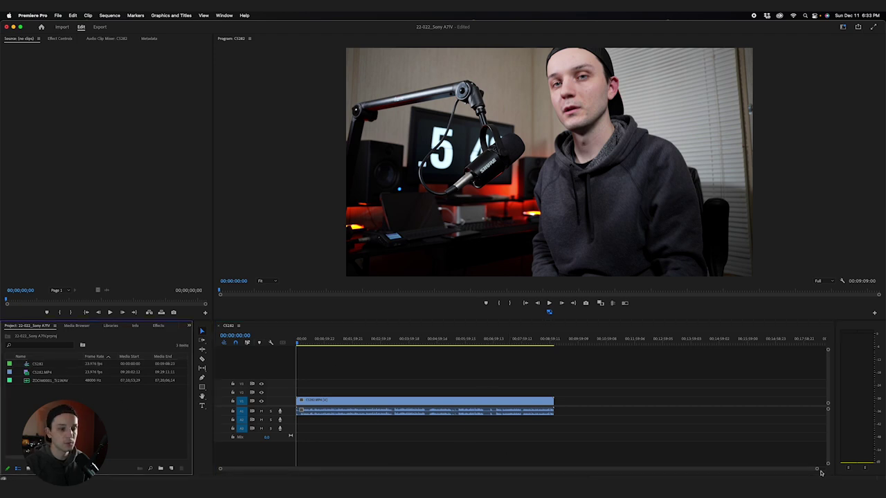
drag(818, 470, 713, 477)
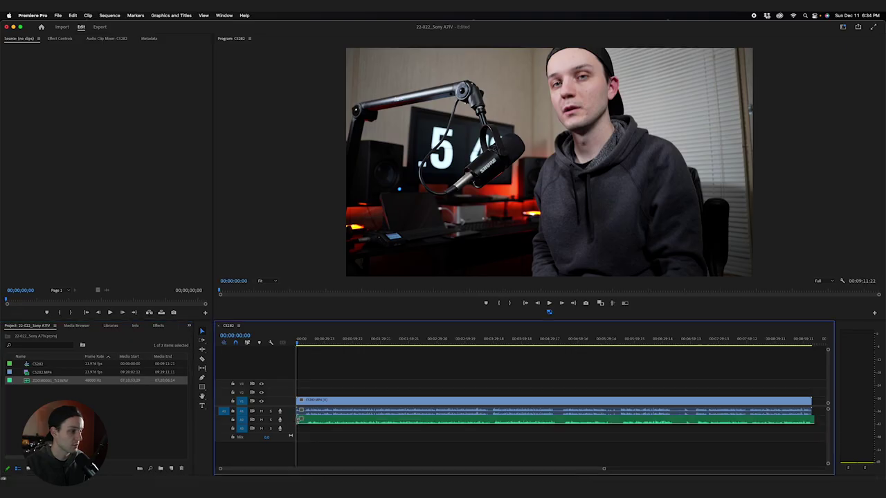
- Delete the external audio clip from the second audio track of the timeline
drag(336, 441, 369, 413)
click(368, 439)
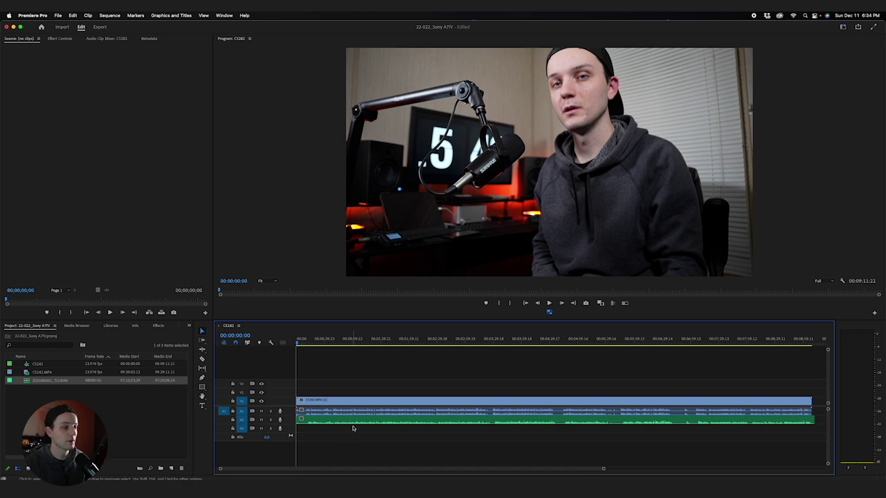
drag(332, 420, 104, 430)
click(381, 421)
key(Delete)
click(175, 421)
click(63, 389)
key(Delete)
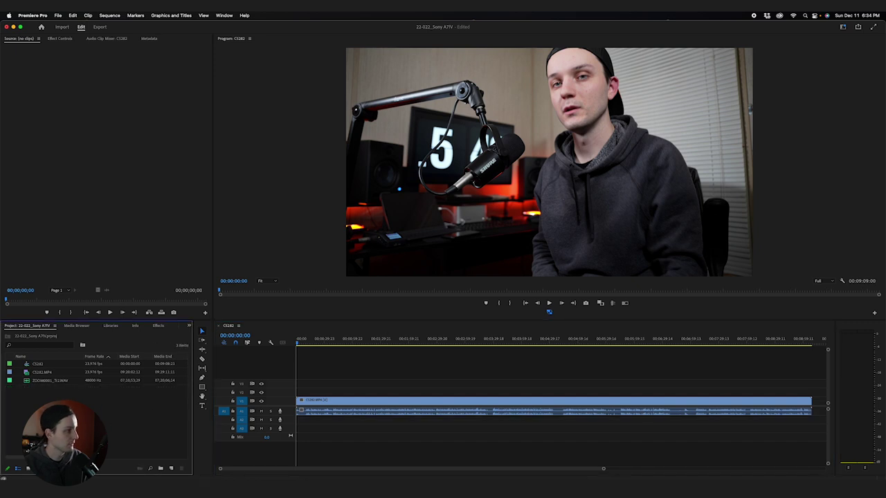
- Place the external recording ZOOM0001_Tr2.WAV on audio track A2 at the sequence start, beneath the camera audio
click(407, 412)
drag(382, 340, 411, 342)
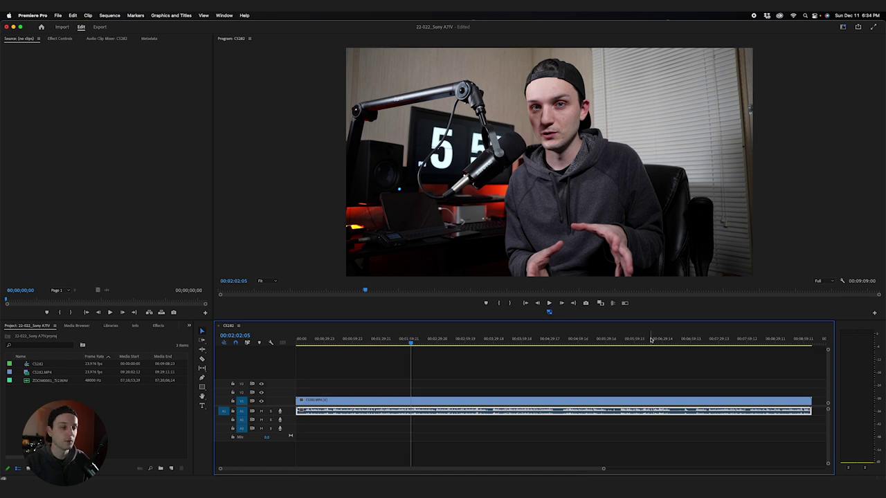
drag(442, 340, 426, 340)
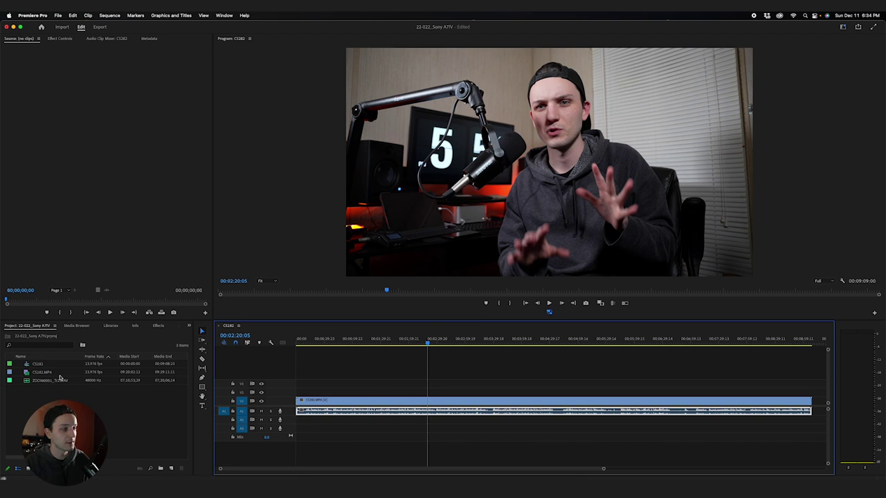
click(58, 381)
drag(243, 431, 299, 421)
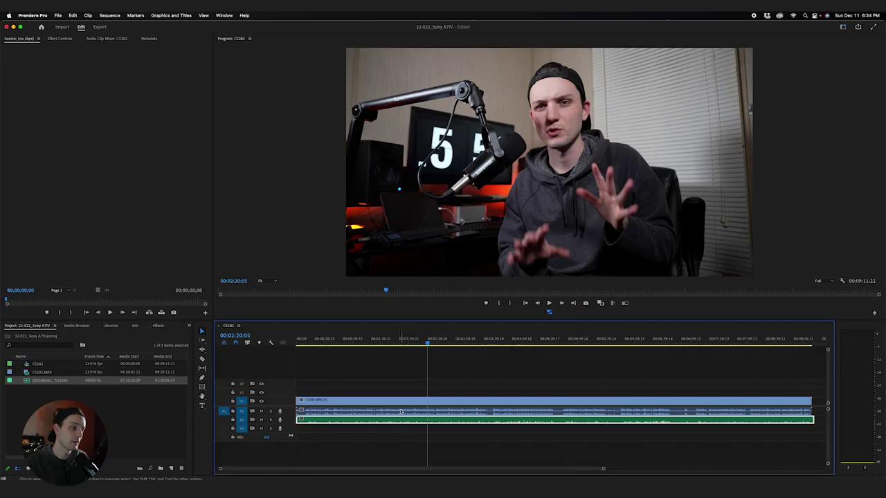
- Synchronize the camera and external audio clips by Audio on track channel 1, and move the video clip back in line with its audio
right_click(414, 415)
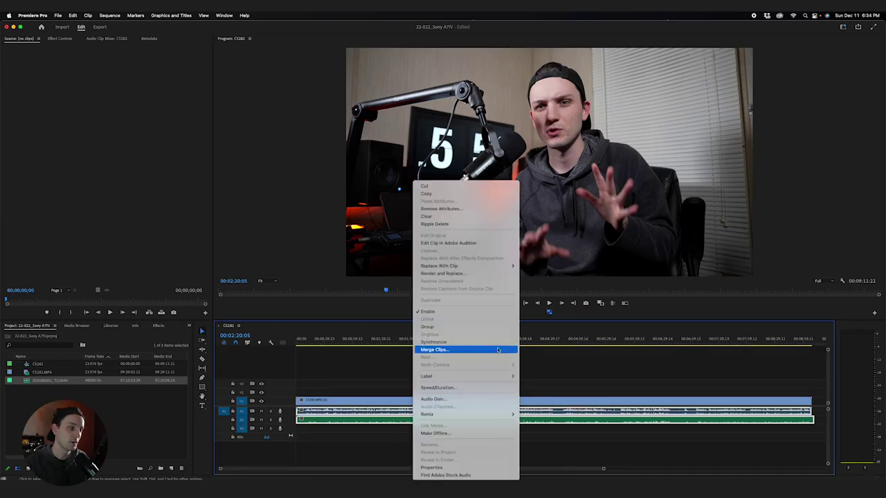
click(450, 342)
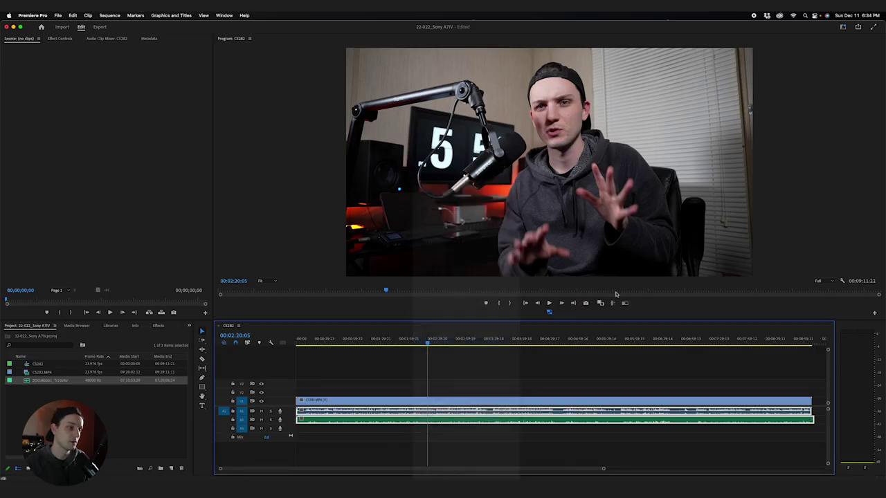
click(400, 271)
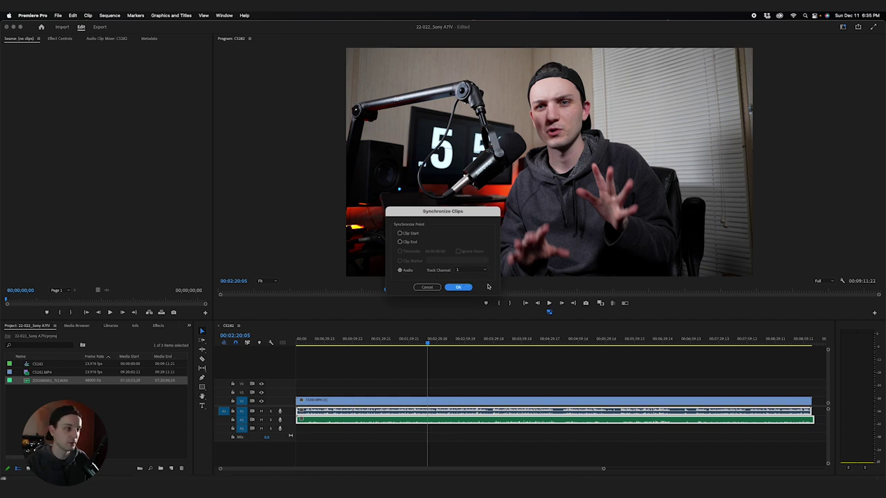
click(462, 288)
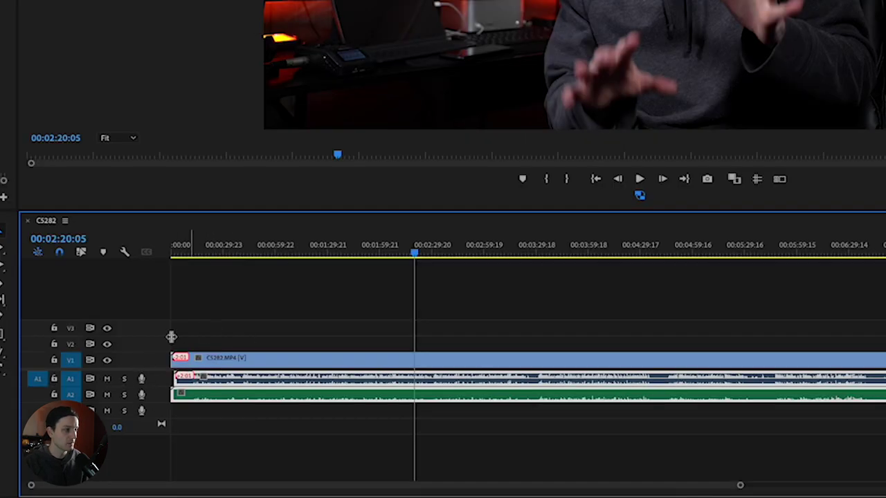
drag(739, 485, 259, 487)
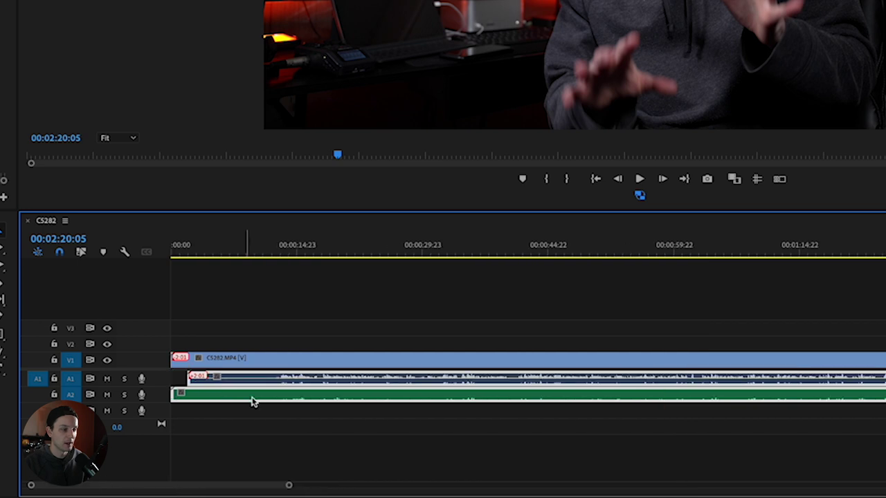
drag(228, 365, 244, 364)
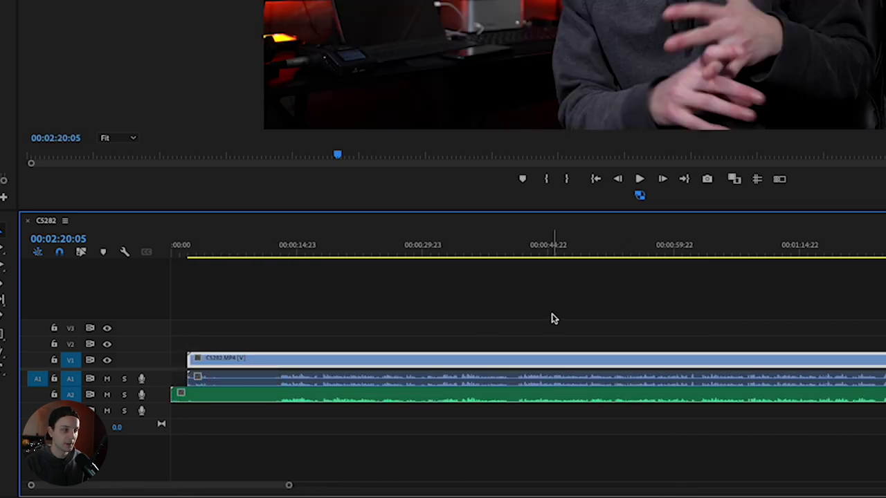
- Cut all clips at about 12 seconds, just before speech begins, and ripple delete the opening segments
key(c)
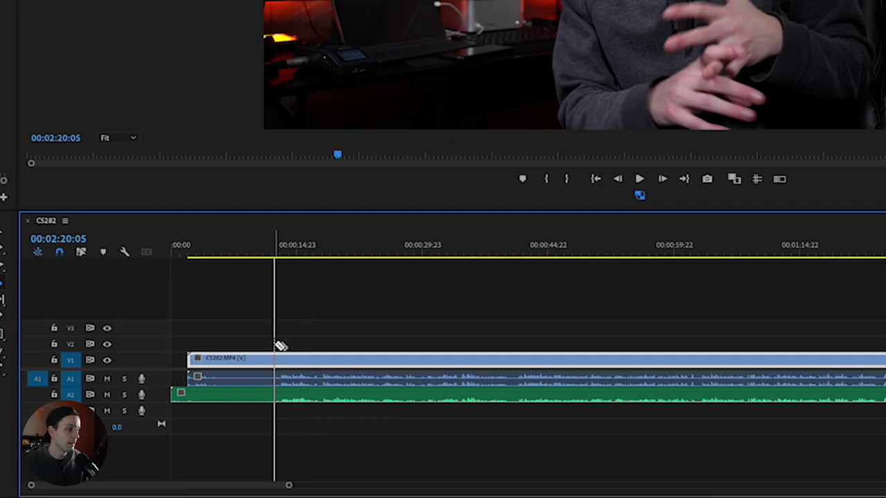
click(275, 357)
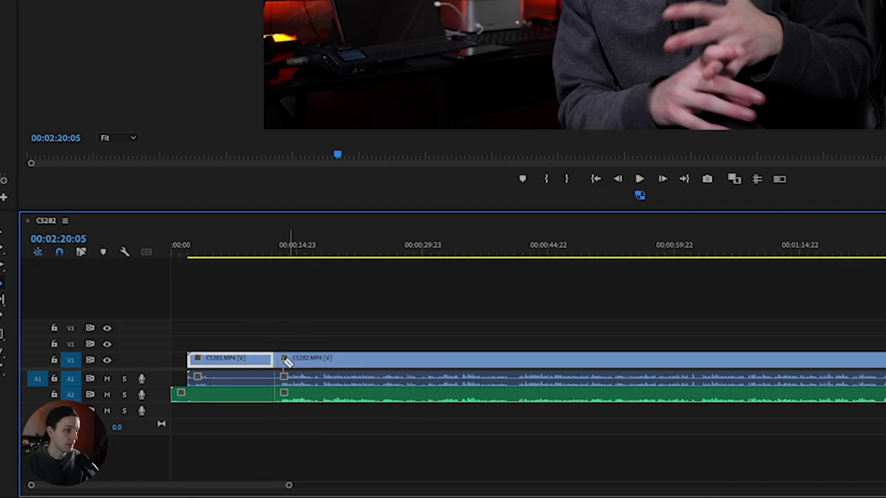
key(v)
drag(259, 312, 237, 440)
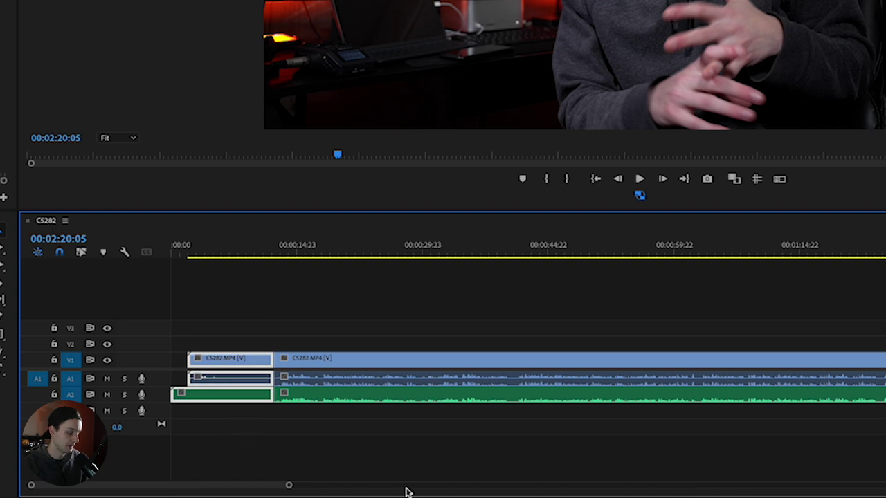
key(shift+Delete)
key(Home)
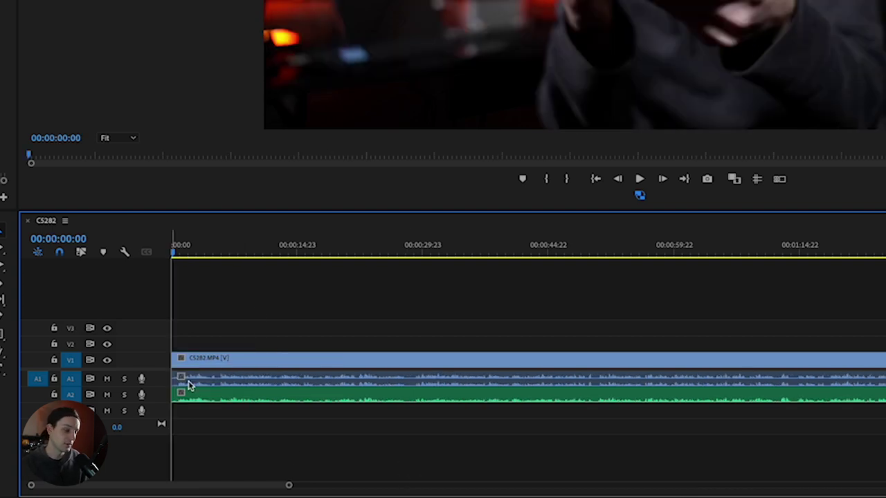
- Delete the camera audio from track A1 and move the external audio clip up into its place
click(242, 379)
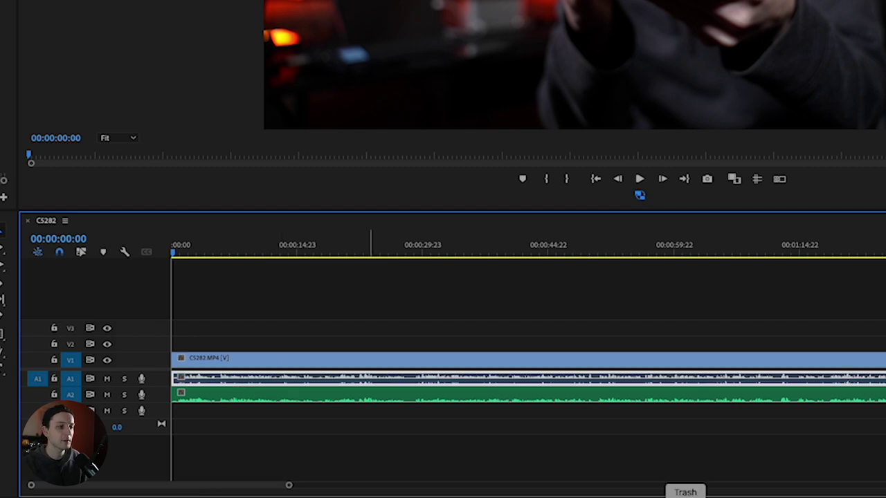
key(Delete)
drag(356, 401, 356, 380)
click(620, 452)
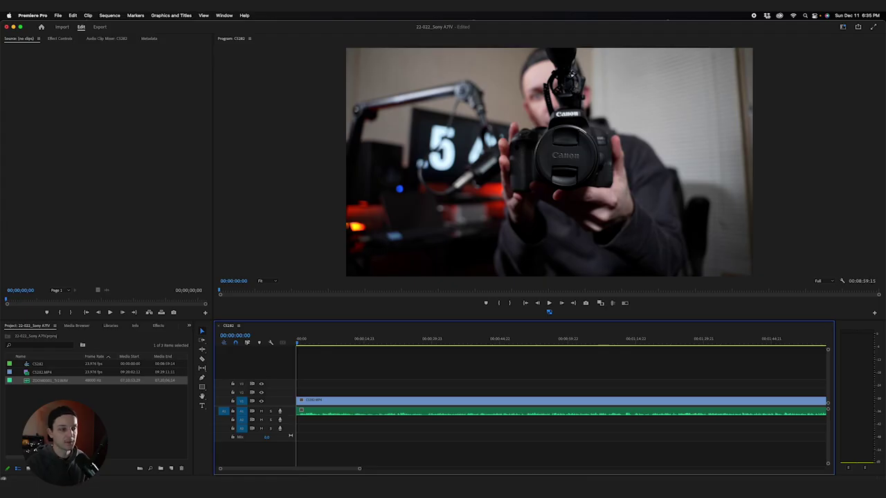
- Normalize all peaks of the external audio clip on track A1 and play the sequence opening to hear the level
click(581, 416)
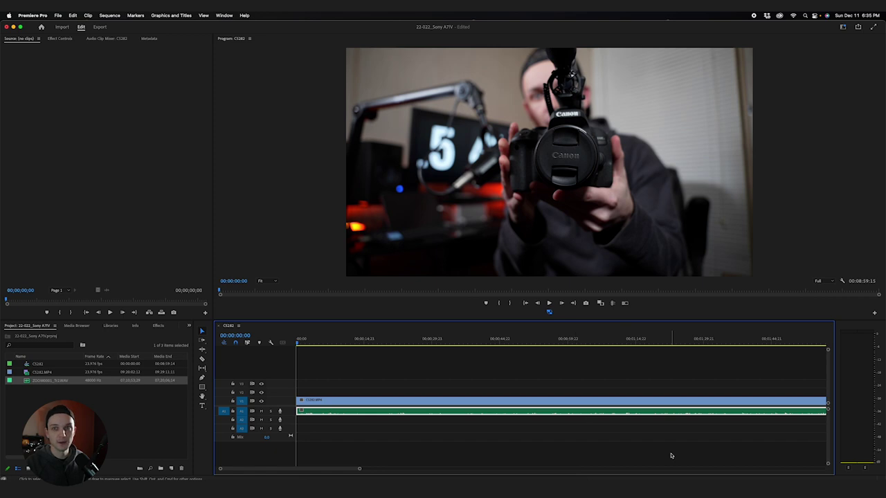
click(623, 442)
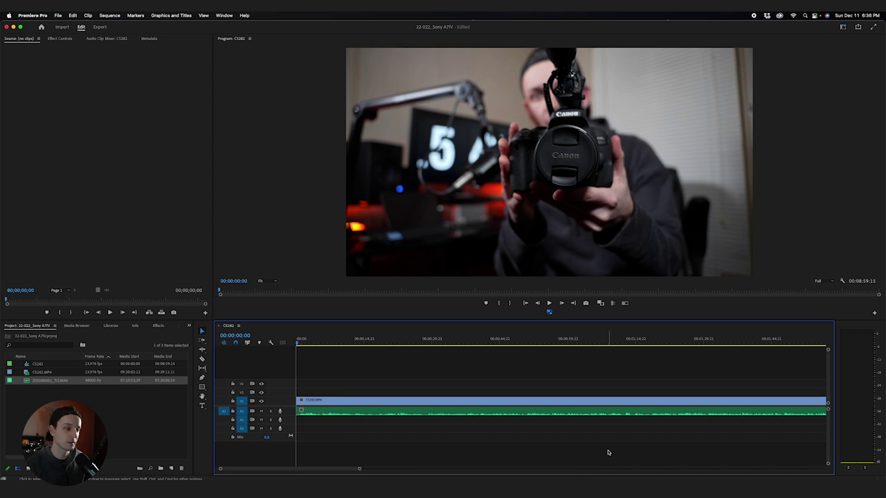
click(481, 414)
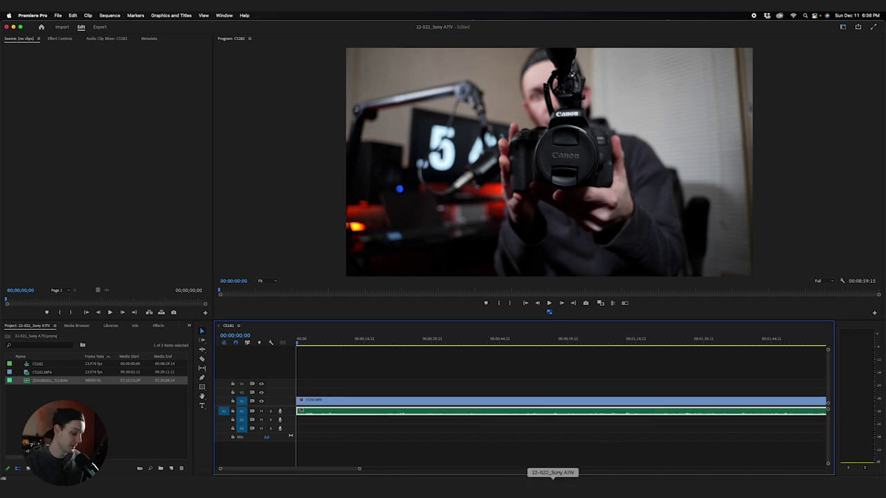
key(g)
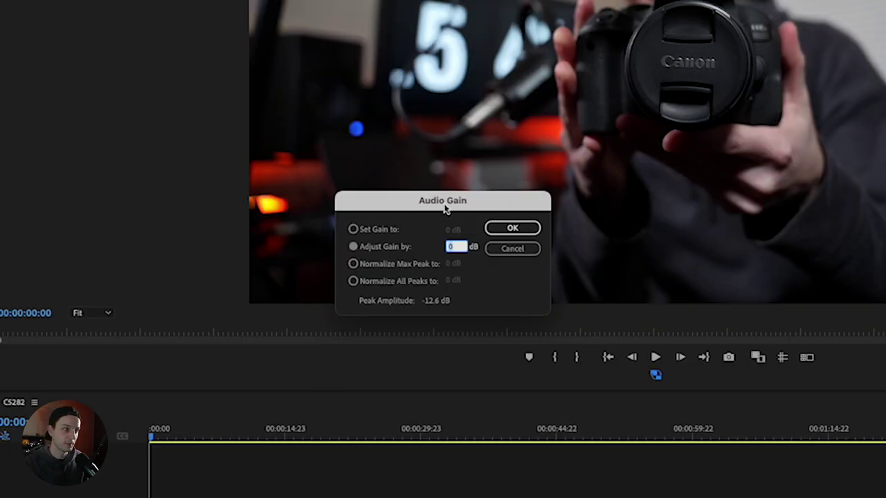
click(376, 281)
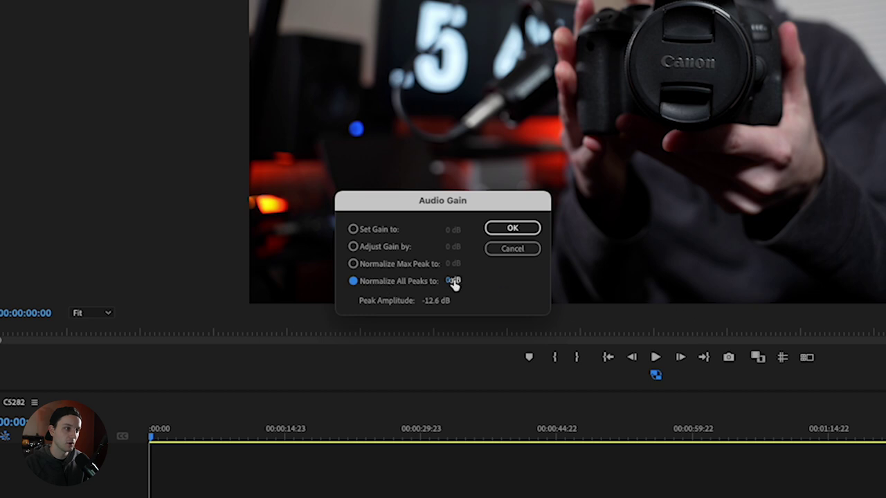
key(Return)
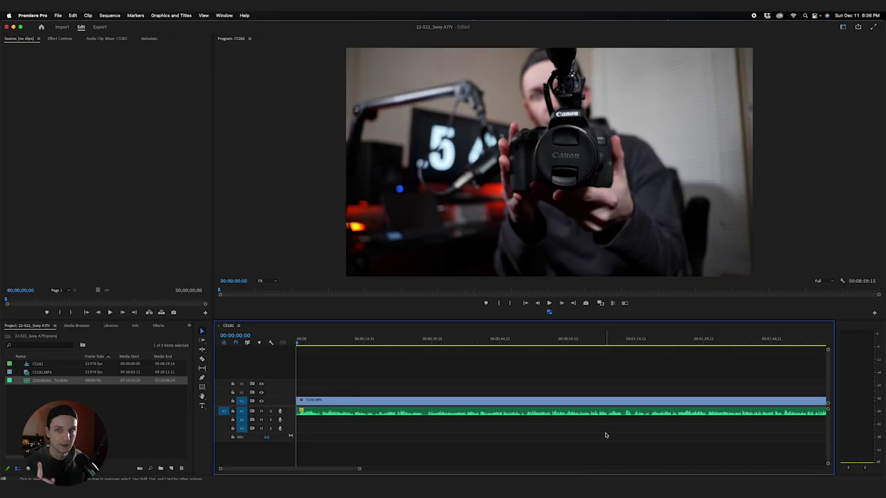
key(space)
key(XF86AudioRaiseVolume)
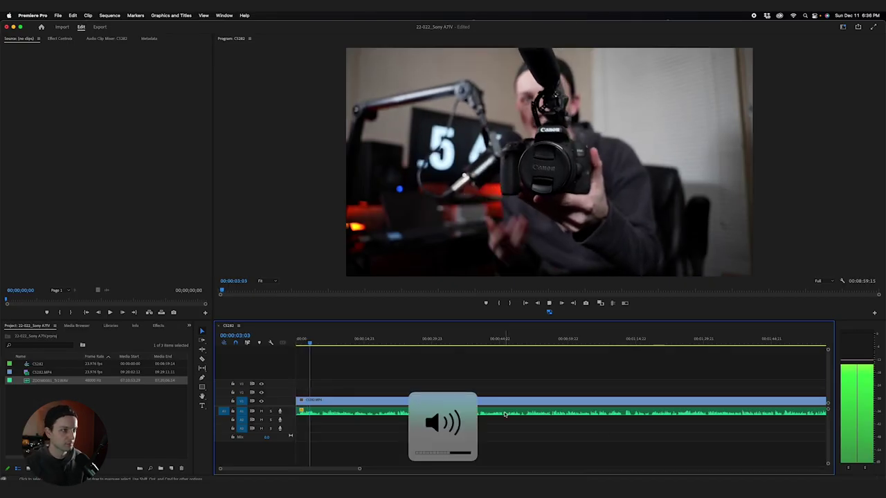
key(space)
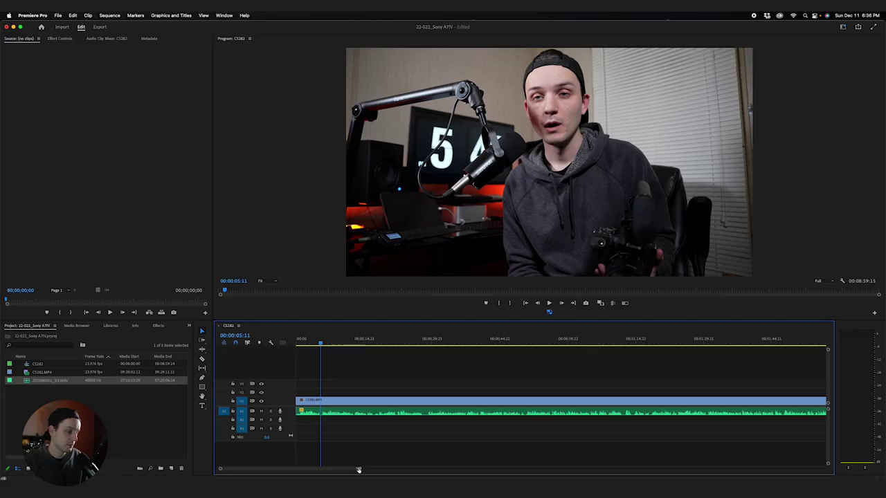
drag(359, 470, 287, 470)
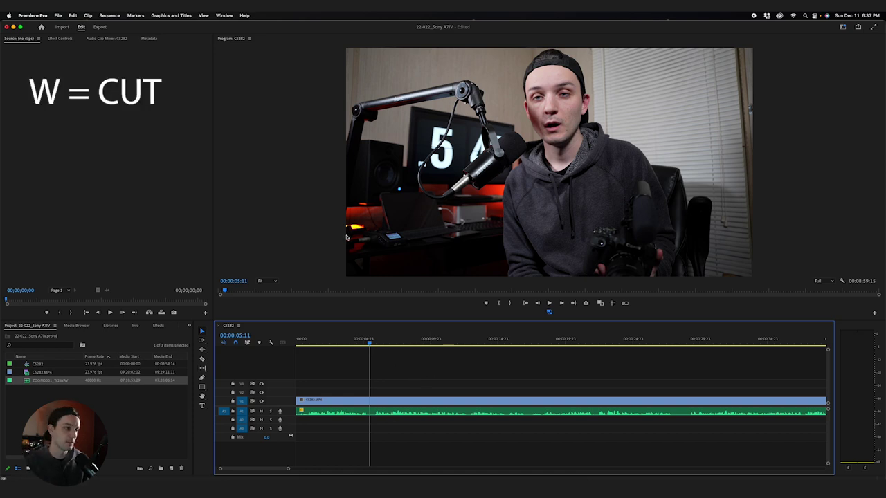
drag(369, 341, 395, 344)
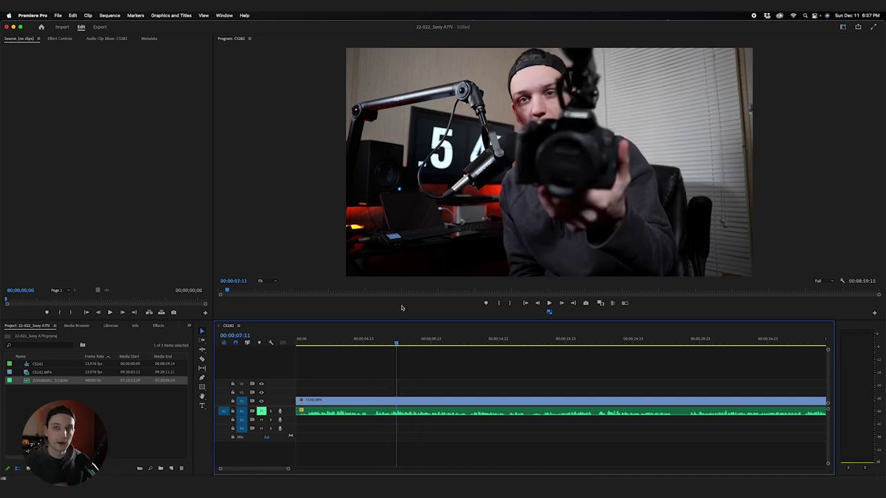
drag(397, 344, 371, 352)
key(w)
click(392, 338)
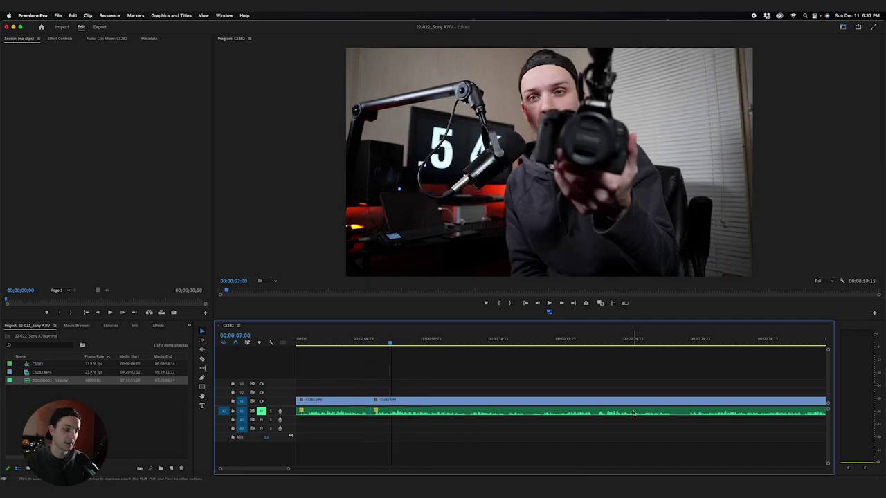
key(super+z)
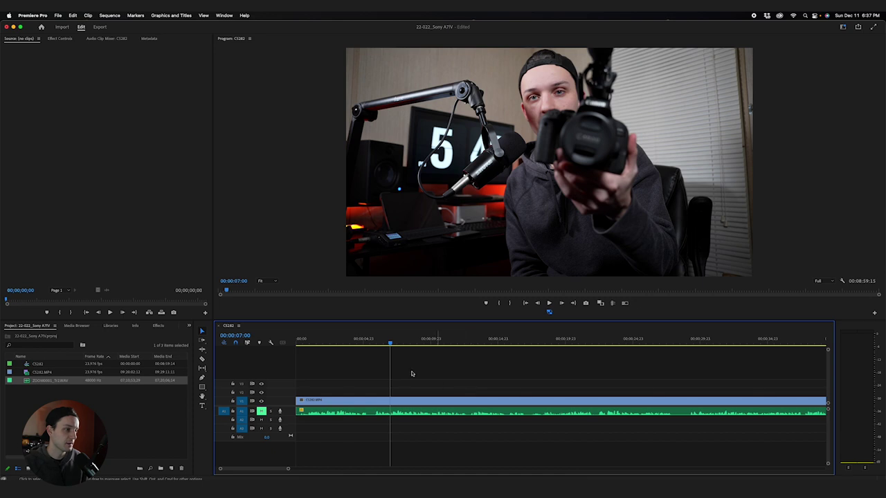
- Cut all clips at 00:00:05:08 and ripple trim the pause up to 00:00:05:19
click(367, 339)
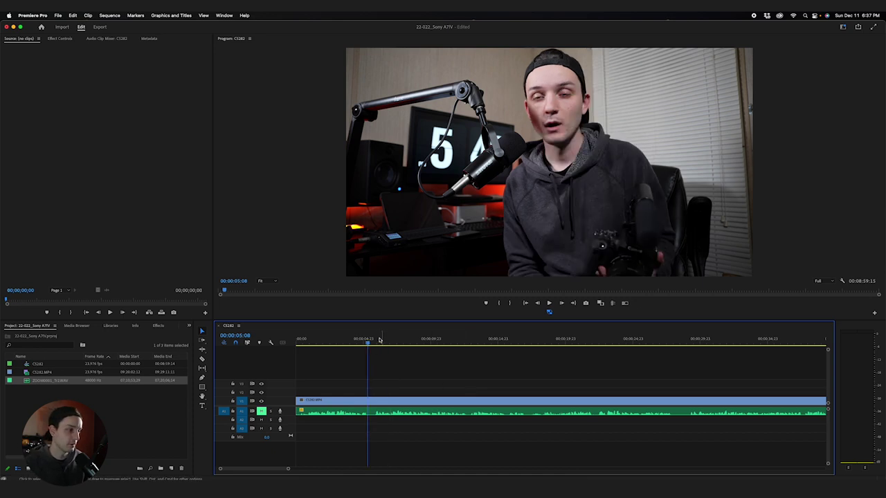
key(super+k)
drag(368, 345, 395, 345)
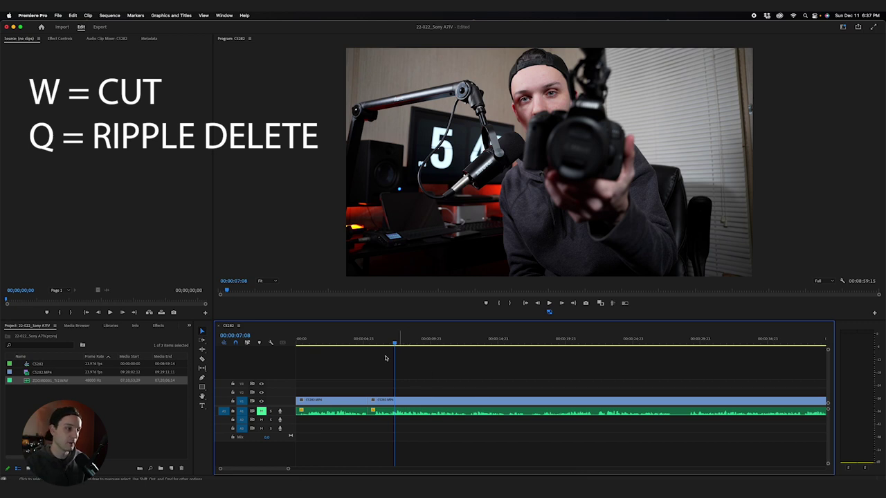
drag(386, 344, 375, 346)
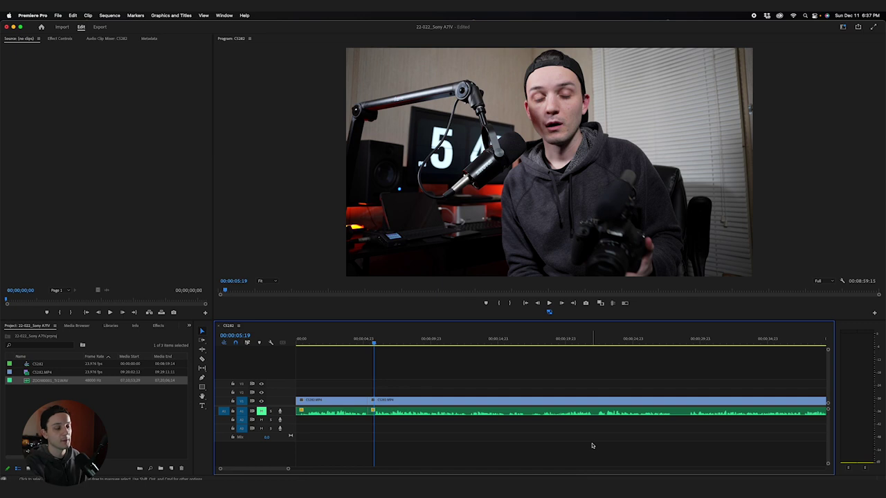
key(q)
- Ripple trim a couple more frames from the start of the segment that follows the cut at 00:00:05:08
scroll(357, 409, up, 3)
scroll(379, 412, up, 3)
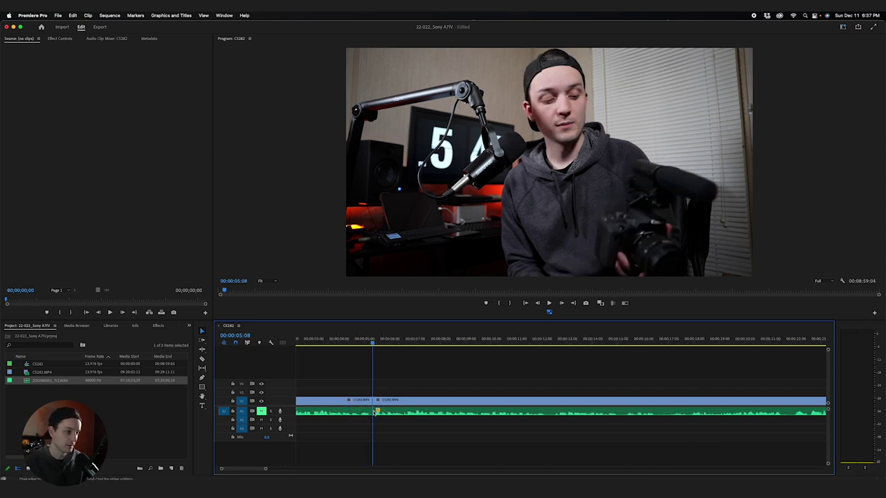
drag(372, 343, 376, 344)
key(q)
- Ripple delete the short video and audio segment starting at 00:00:05:05
click(369, 400)
drag(366, 344, 350, 344)
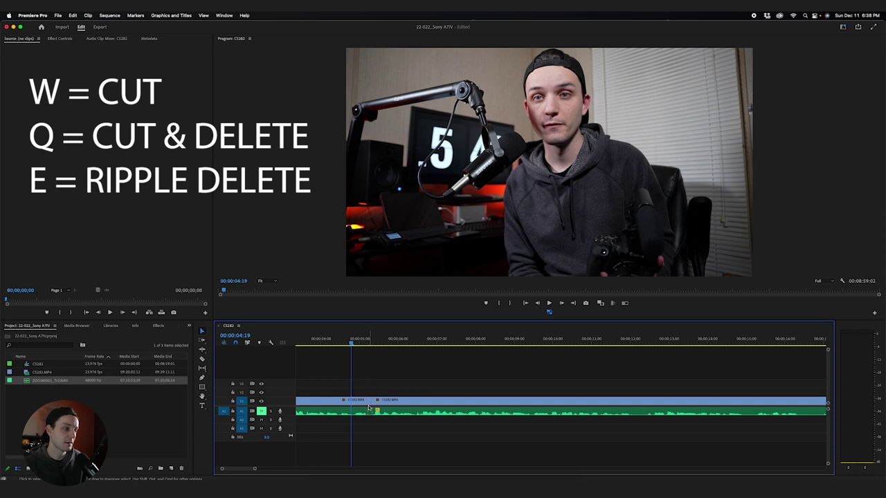
click(368, 400)
click(370, 404)
key(e)
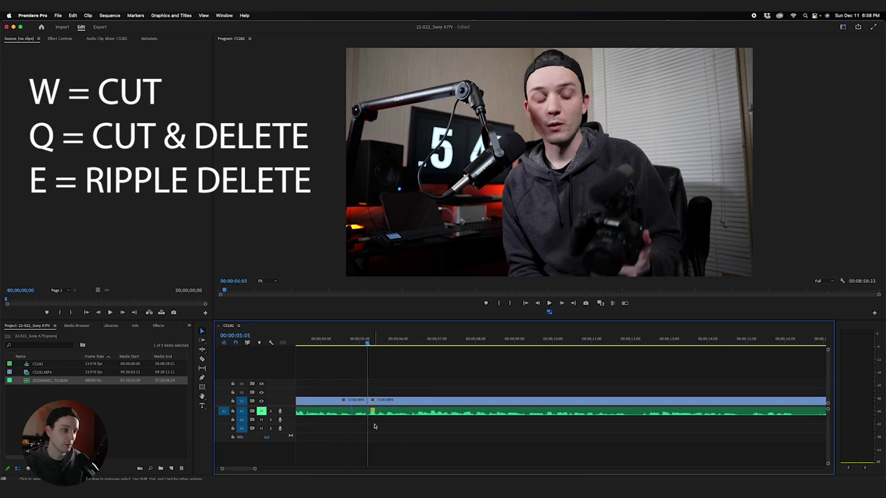
- Unmute track A1 and ripple trim the sequence opening up to 00:00:00:22, where speech begins
scroll(431, 418, down, 10)
scroll(433, 420, up, 2)
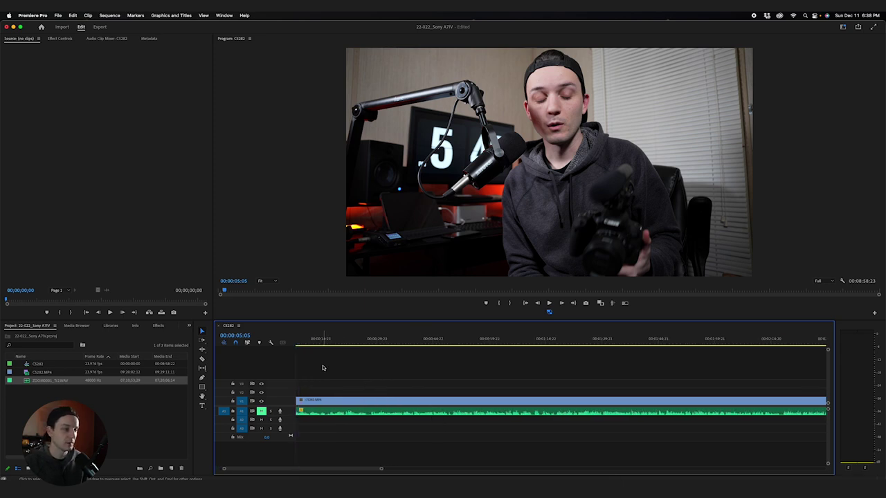
drag(380, 469, 231, 470)
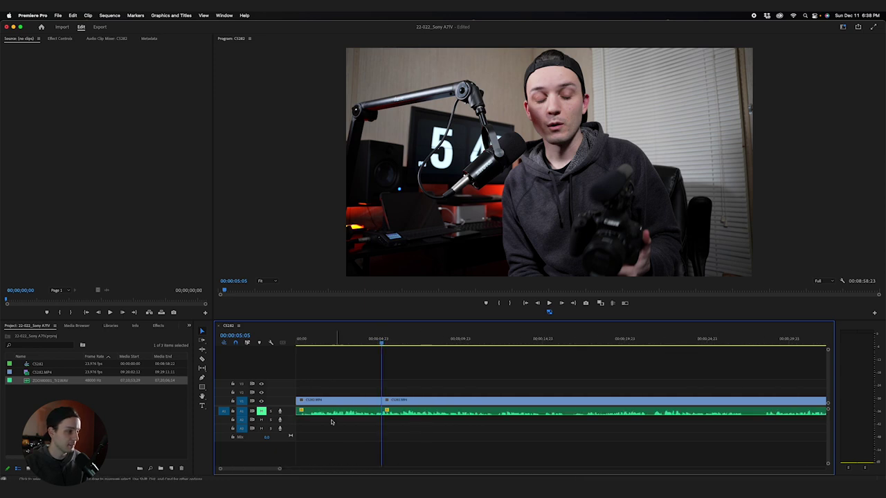
click(297, 343)
key(space)
click(262, 411)
click(311, 343)
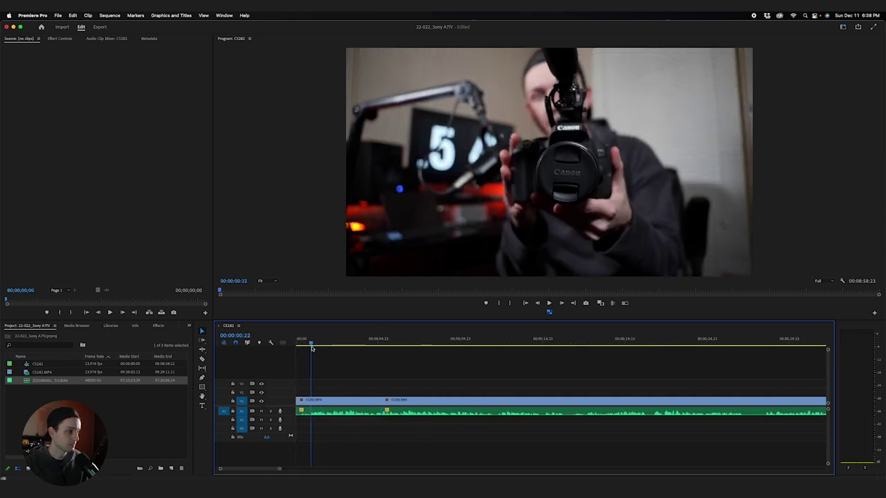
key(q)
- Cut all clips at the pauses between about 11 and 15 seconds and ripple trim the silent parts
key(space)
key(super+k)
click(486, 343)
key(q)
key(super+k)
click(549, 343)
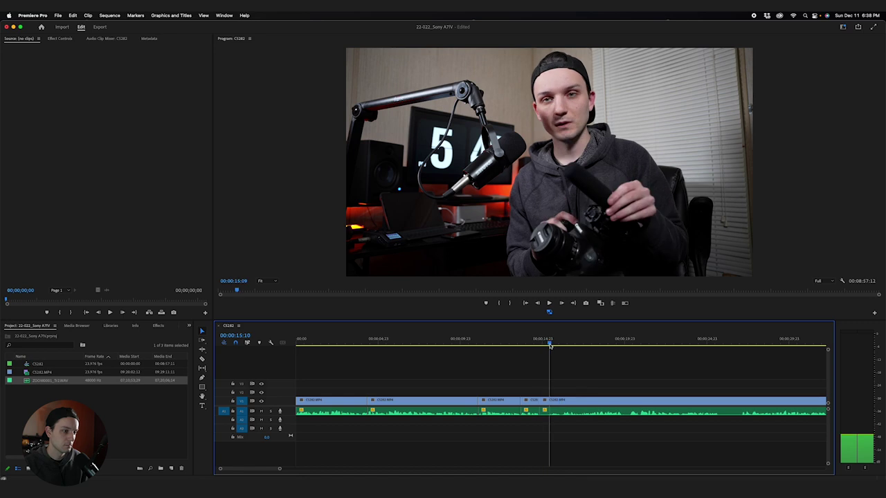
key(q)
key(space)
- Cut all clips at 00:00:24:12, ripple trim the silence of about 1.4 seconds after it, and play across the edit
click(699, 343)
scroll(555, 379, right, 5)
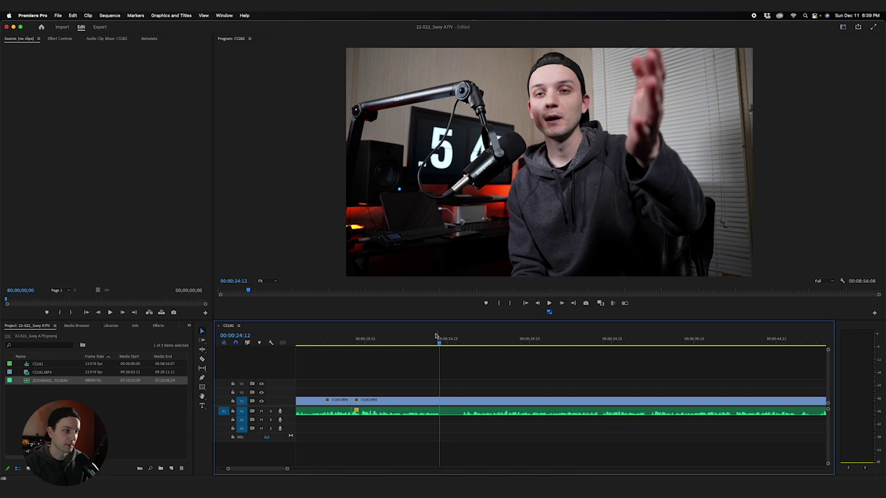
key(super+k)
drag(439, 344, 462, 344)
key(q)
click(407, 343)
key(space)
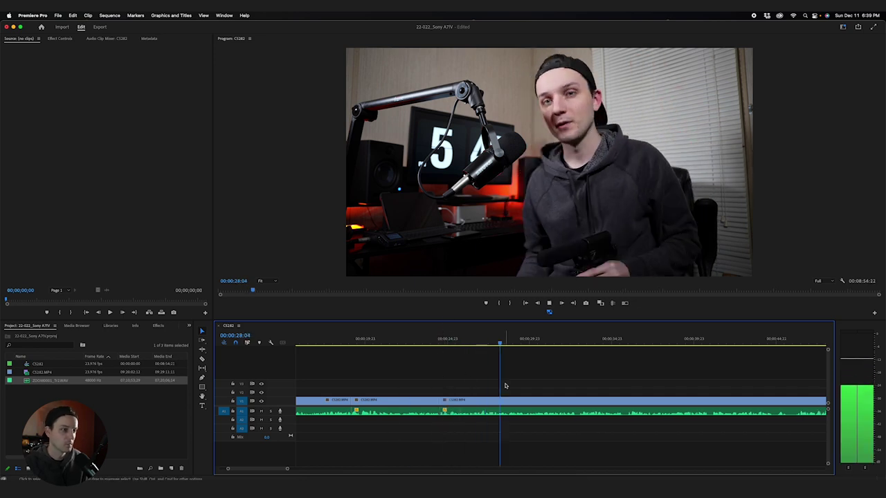
- Cut all clips at about 33 seconds, ripple trim the short pause there, and cut again at about 35 seconds
scroll(471, 377, right, 4)
click(451, 345)
key(super+k)
drag(451, 344, 458, 345)
key(q)
click(492, 345)
key(super+k)
- Cut out the pause at 00:00:40:03 with a ripple trim, and cut all clips around the pause near 44 seconds
click(572, 344)
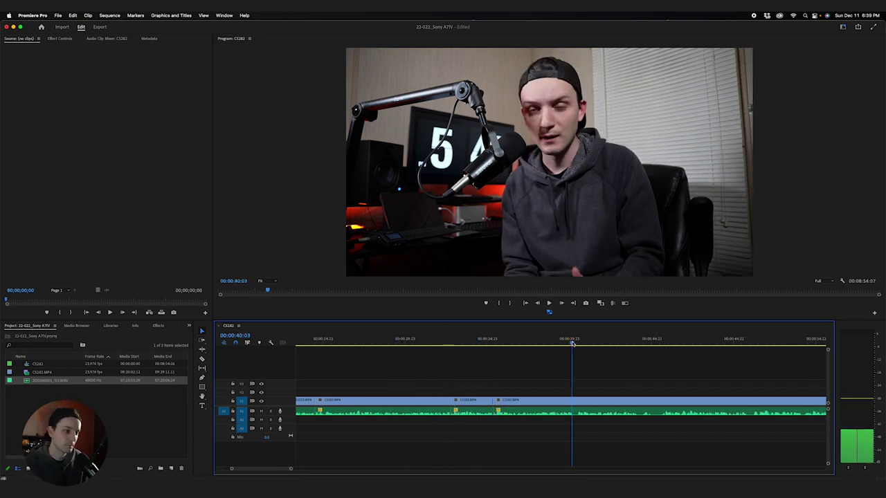
key(super+k)
drag(572, 344, 580, 344)
key(q)
click(631, 344)
key(super+k)
click(640, 344)
key(super+k)
- Play back the edited section from about 28 to 34 seconds to check how the cuts flow
click(510, 344)
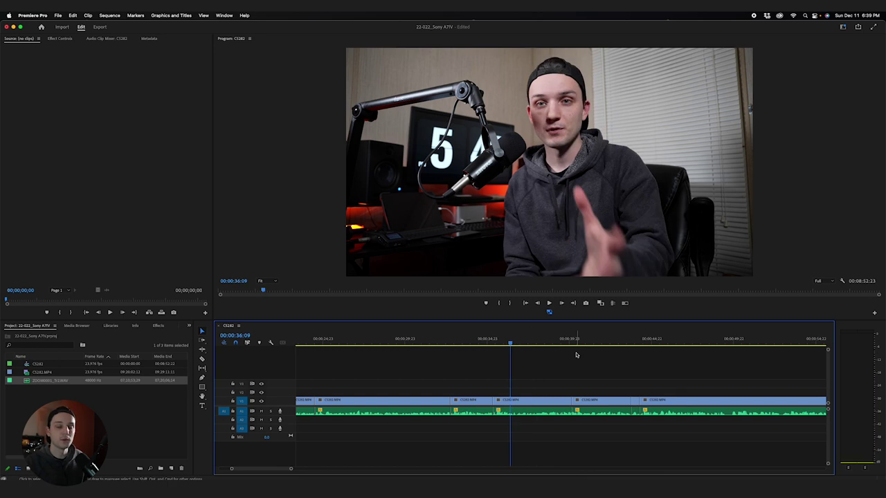
click(369, 341)
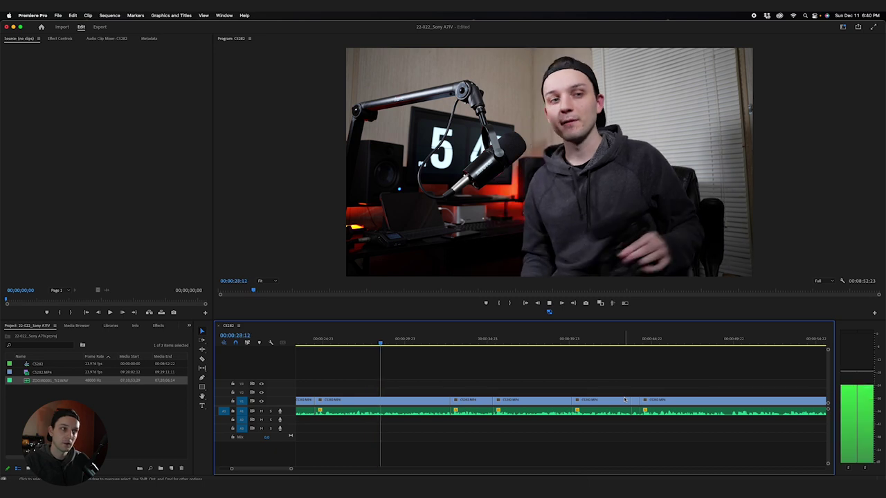
key(space)
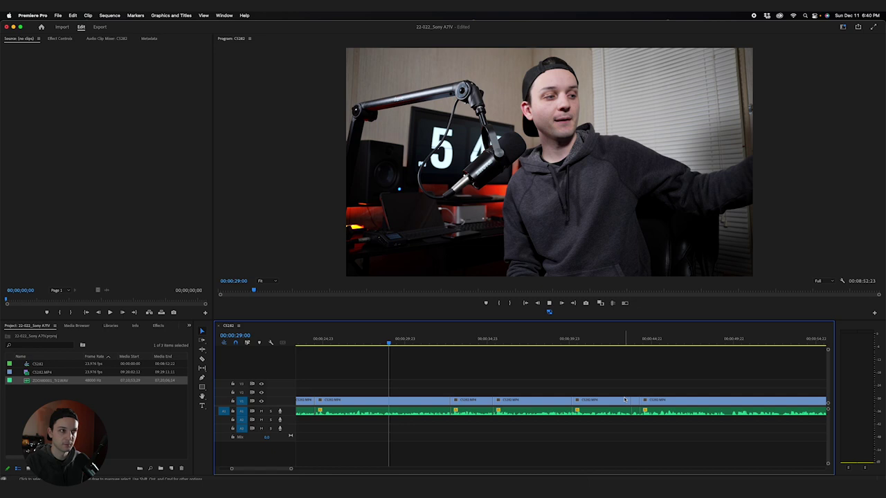
key(space)
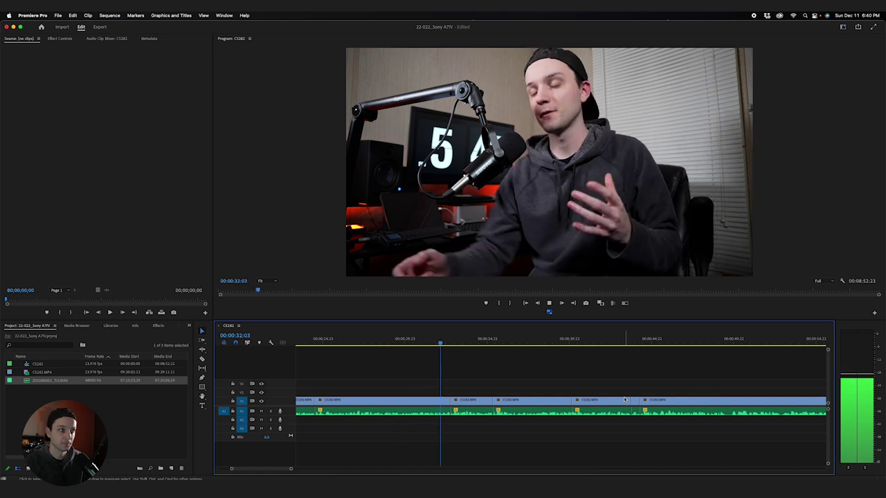
key(space)
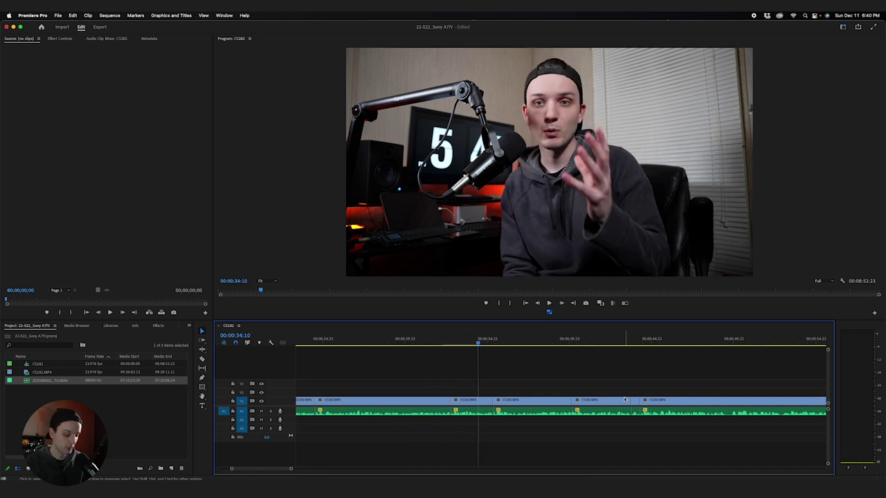
- Cut all clips at the pauses between about 45 seconds and 1:01 and close the silent parts
scroll(508, 409, right, 5)
click(509, 338)
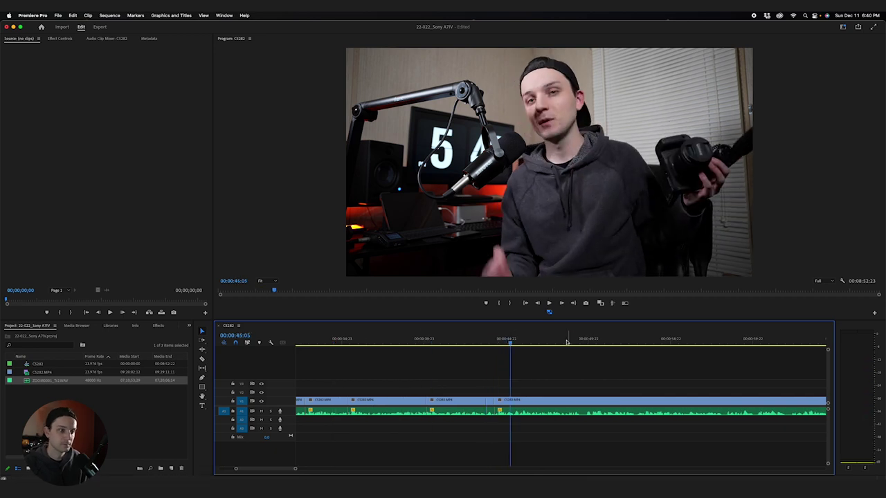
key(super+k)
key(space)
scroll(529, 374, right, 4)
key(space)
click(625, 346)
key(super+k)
click(675, 347)
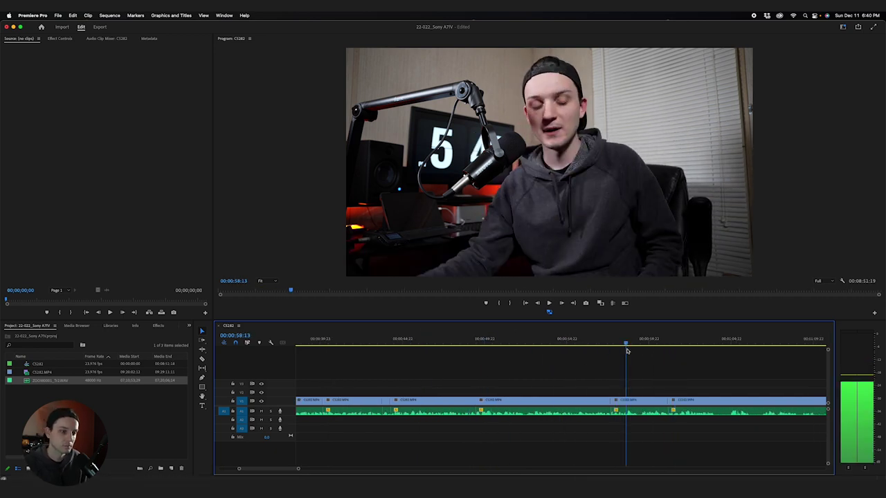
- Cut all clips at about 1:04, ripple trim the roughly two-second pause after it, and play across the edit
click(709, 347)
key(super+k)
click(742, 347)
key(q)
click(561, 348)
key(space)
scroll(561, 376, right, 4)
scroll(519, 371, right, 2)
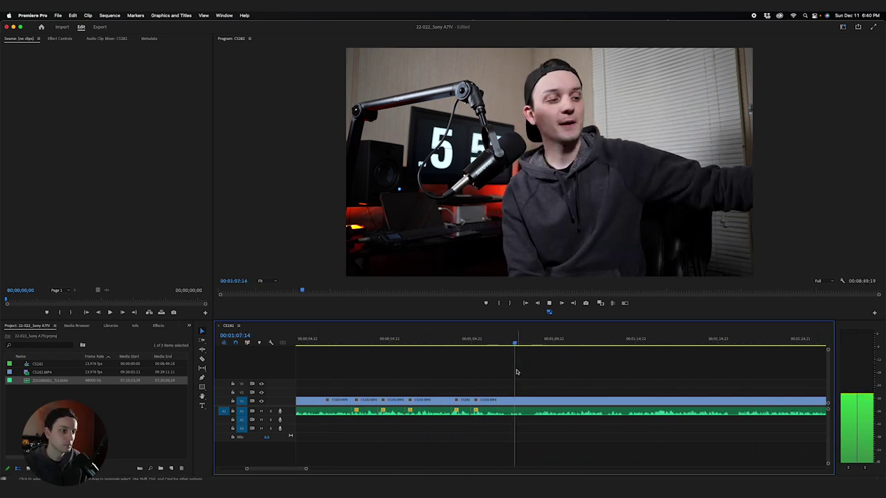
- Cut and ripple trim the pauses in all clips between about 1:08 and 1:33
key(space)
click(534, 348)
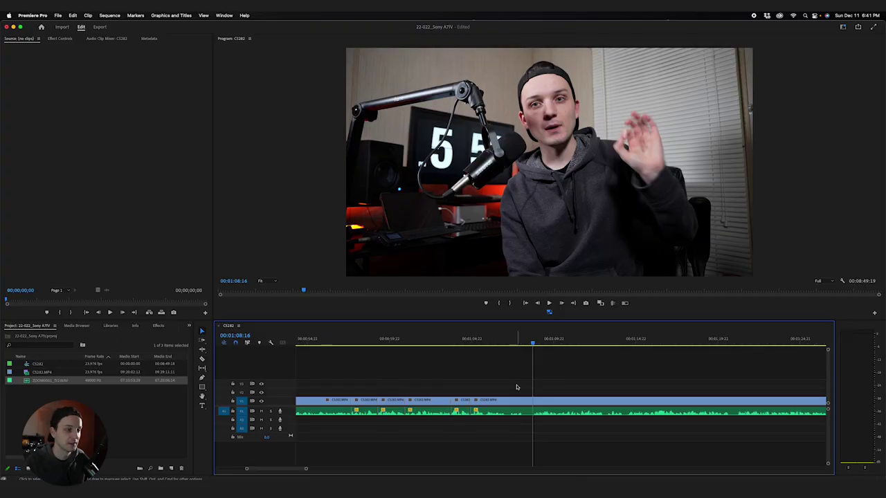
drag(459, 344, 614, 344)
key(q)
key(space)
scroll(603, 377, right, 5)
key(q)
scroll(602, 378, right, 3)
click(537, 345)
click(660, 345)
key(q)
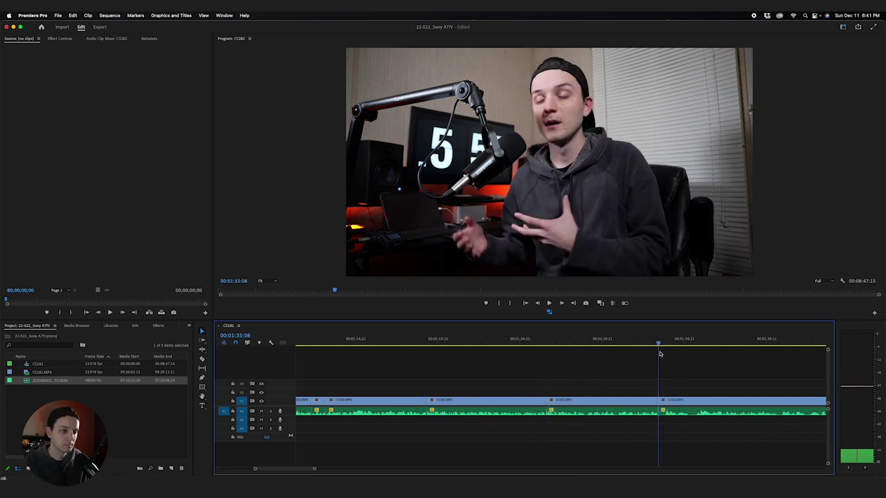
- Cut all clips at the pauses between about 1:33 and 1:34, ripple trim them, and play across the edit
key(space)
key(super+k)
scroll(654, 363, right, 3)
click(551, 344)
key(space)
key(q)
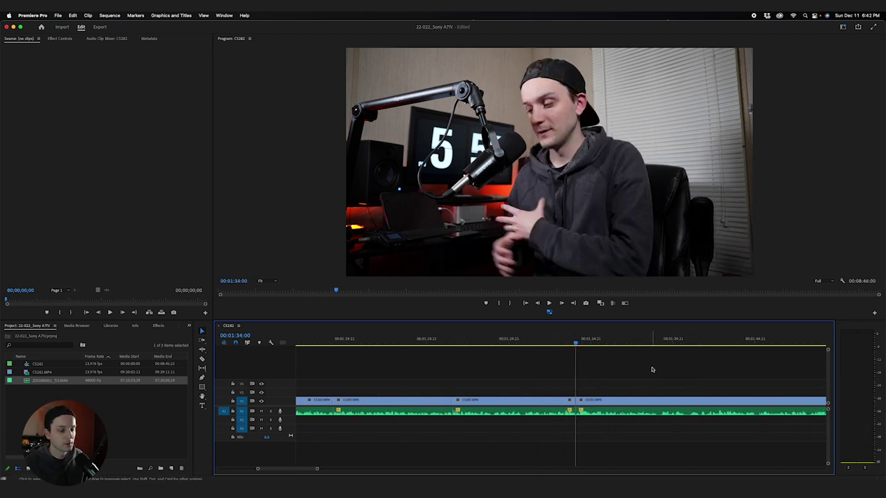
click(561, 339)
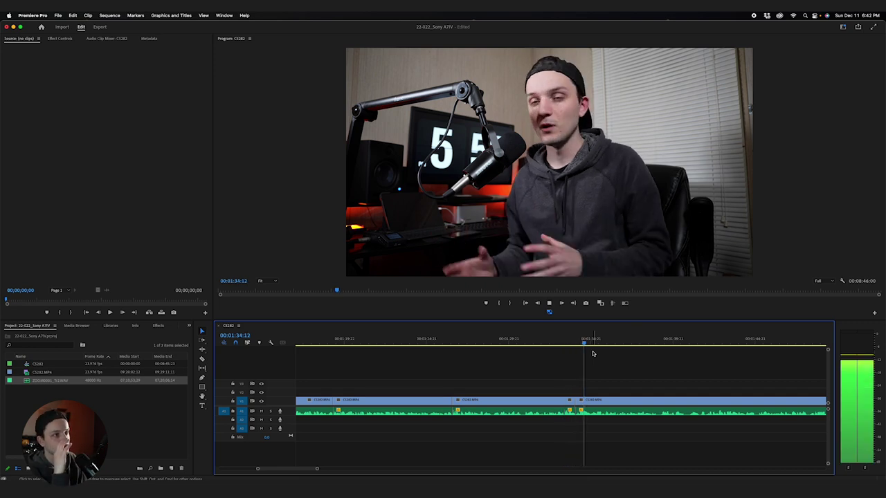
key(space)
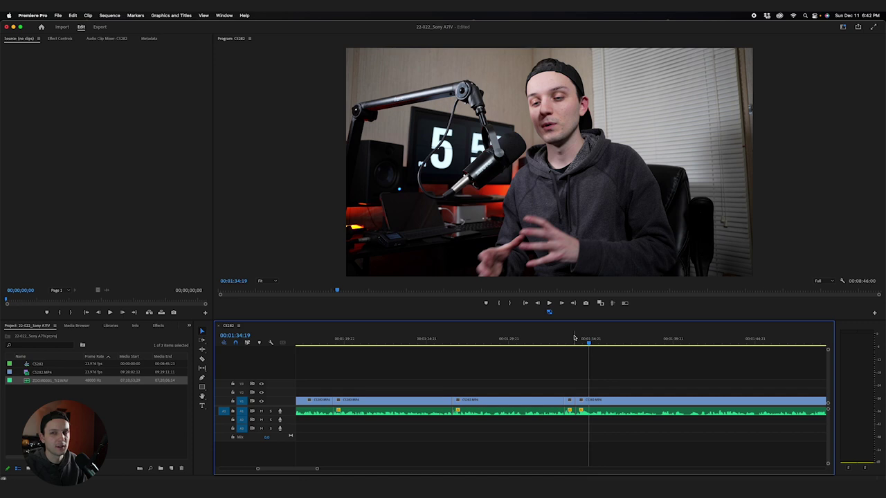
- Roll only the video cut at about 1:34 slightly past the audio cut, and play across the edit
click(573, 338)
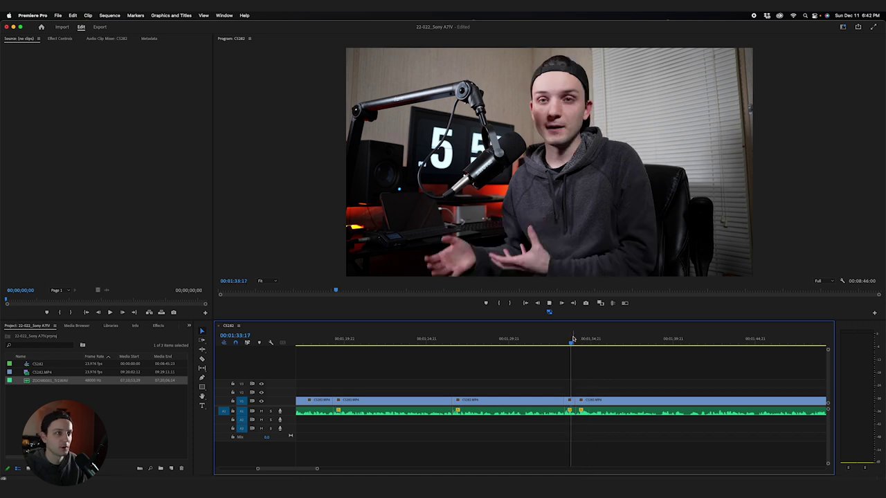
key(space)
mouse_move(573, 338)
mouse_down()
mouse_move(579, 340)
mouse_move(568, 339)
mouse_up()
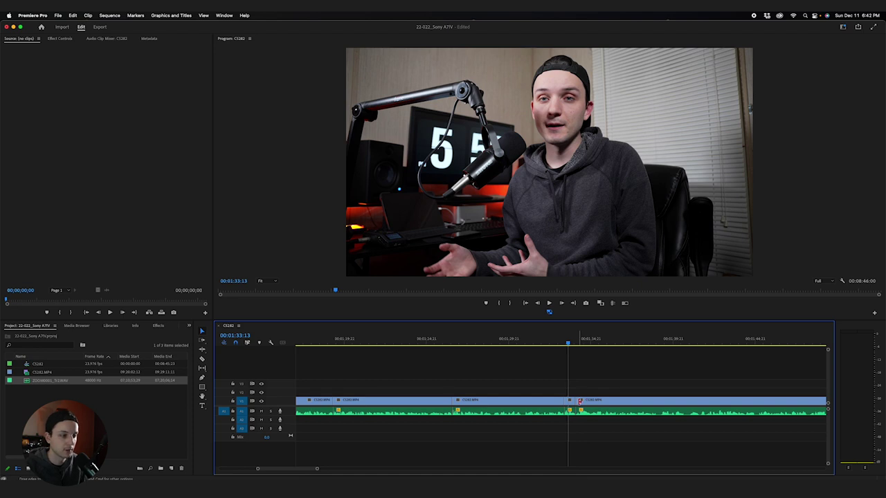
drag(579, 400, 578, 400)
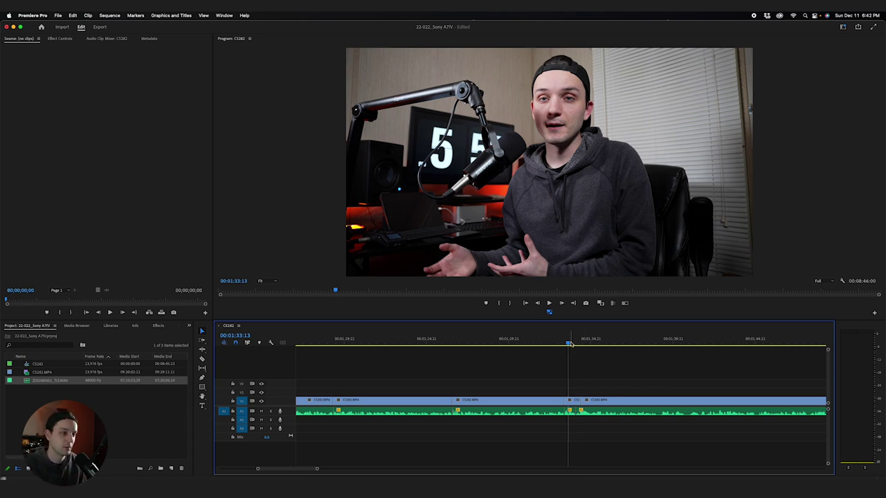
drag(553, 341, 552, 341)
key(space)
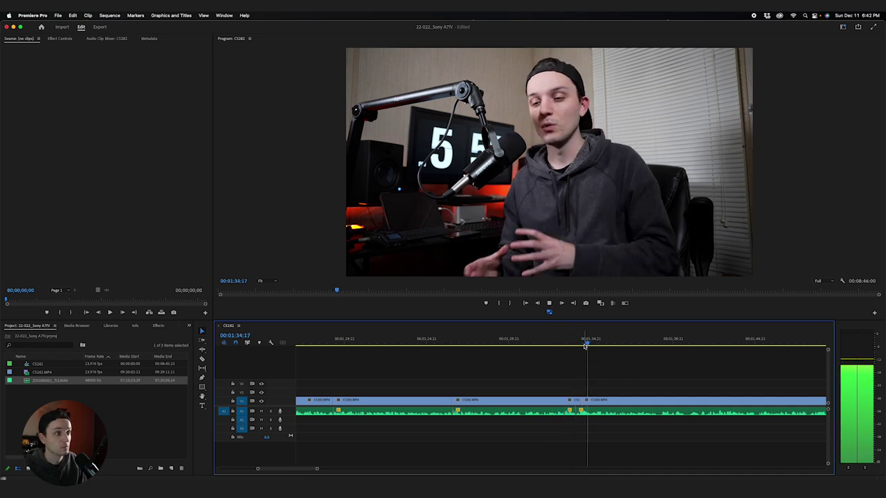
key(space)
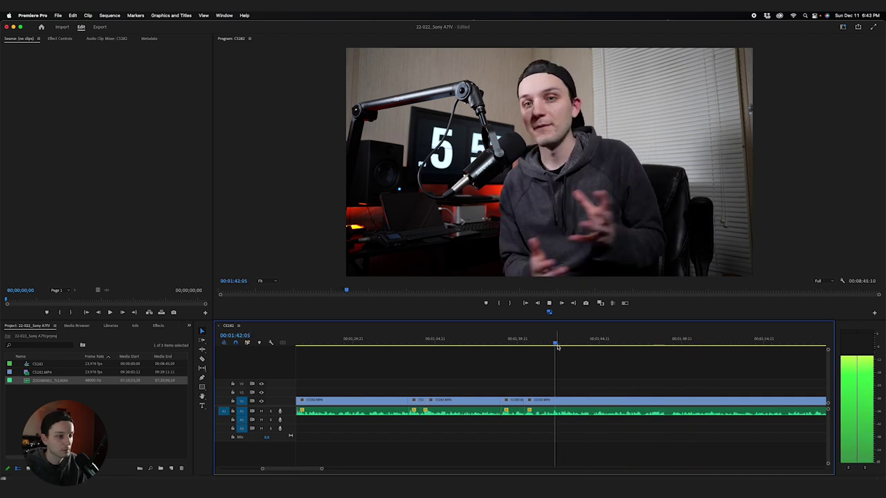
- Cut all clips at the pauses between about 1:42 and 1:48 and ripple trim the unwanted parts
key(cmd+k)
key(space)
key(super+k)
key(super+k)
key(q)
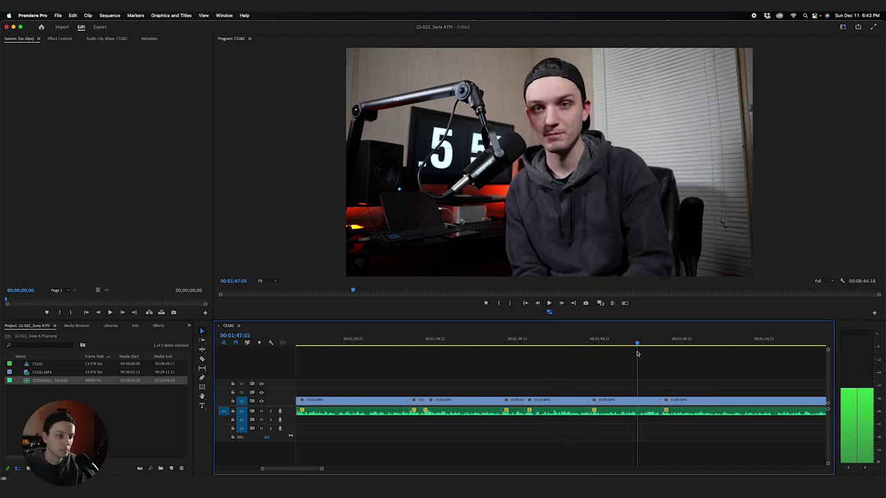
key(space)
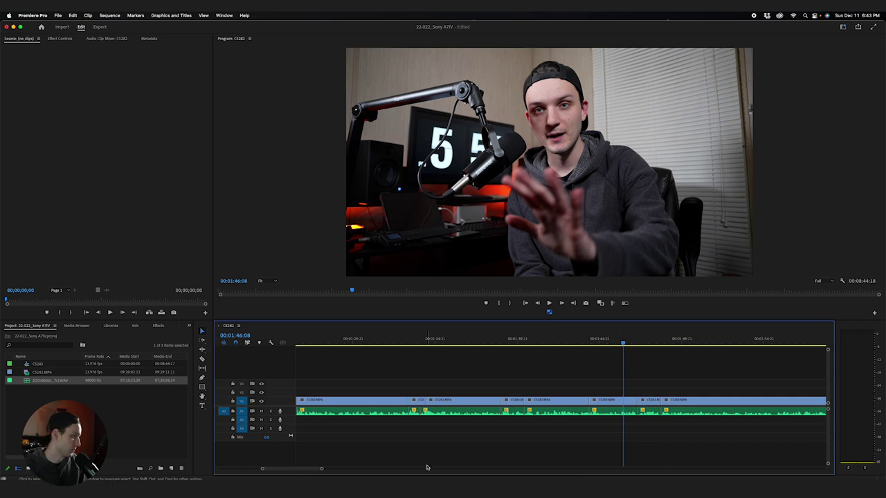
- Set the scale of the short video clip at about 1:47 to 110 and play across it
drag(647, 341, 619, 343)
click(643, 338)
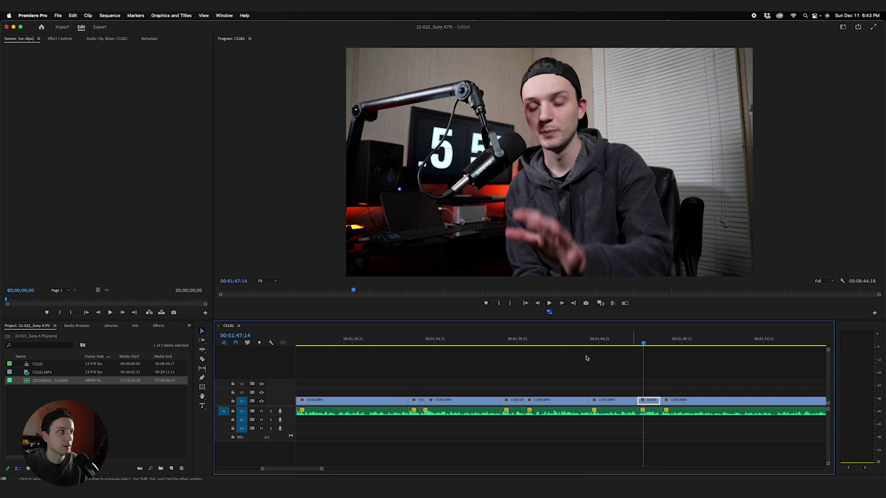
click(60, 39)
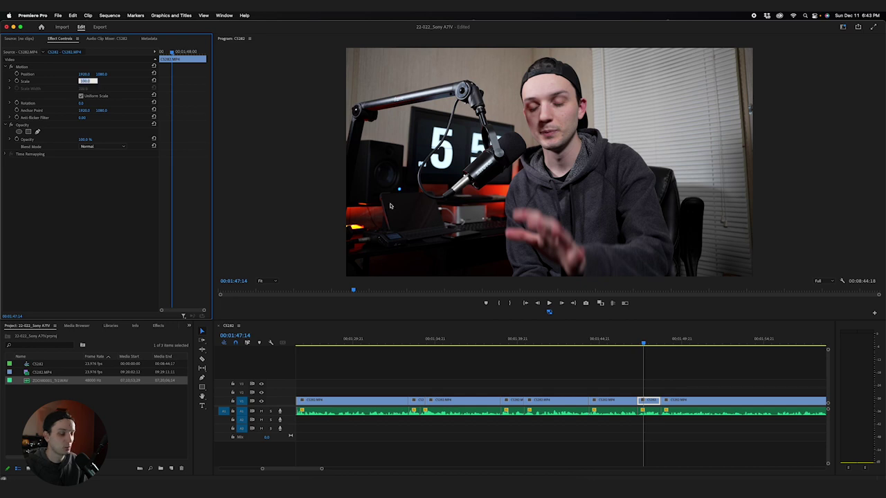
key(Return)
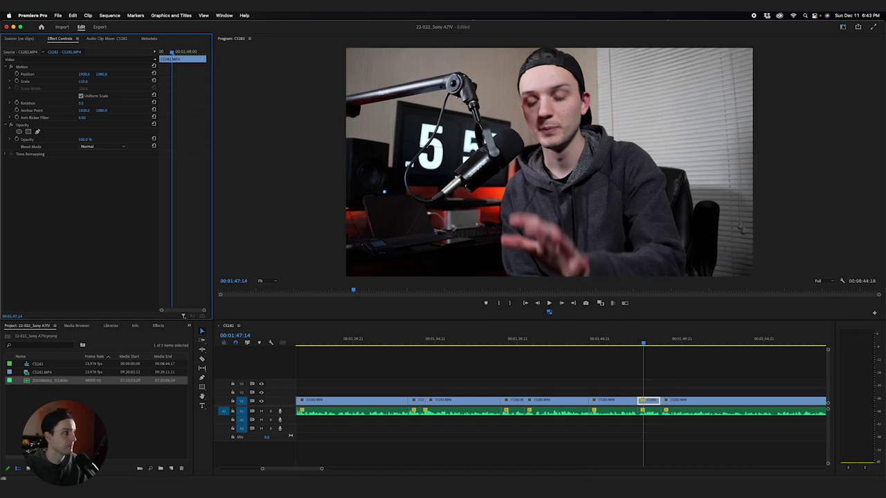
click(631, 342)
key(space)
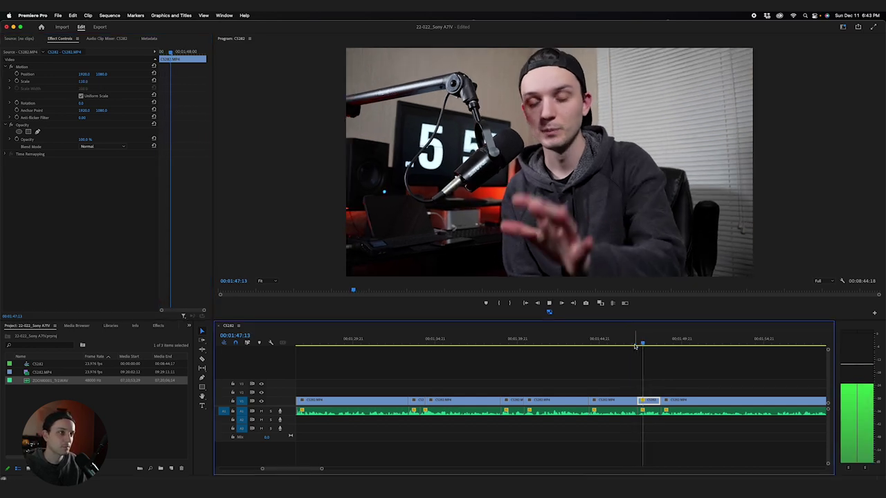
key(space)
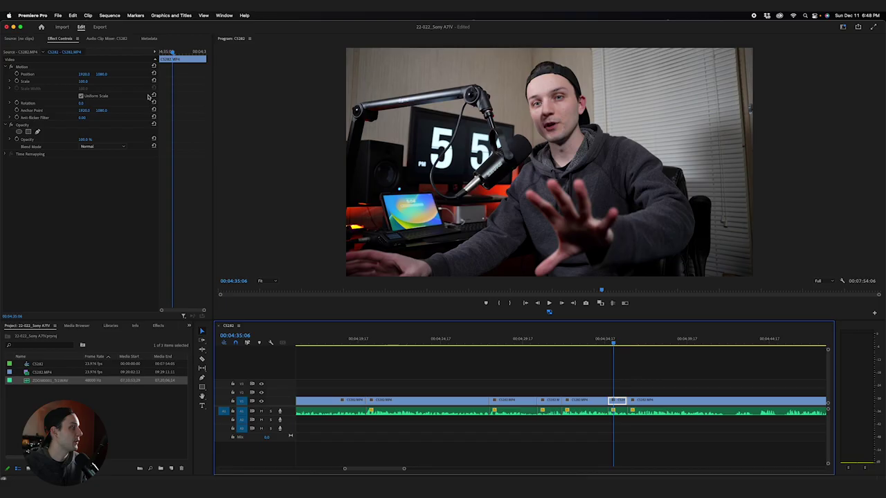
- Scale the short clip at about 4:35 to 160, lower its vertical position to show the whole head, and play across it
click(88, 80)
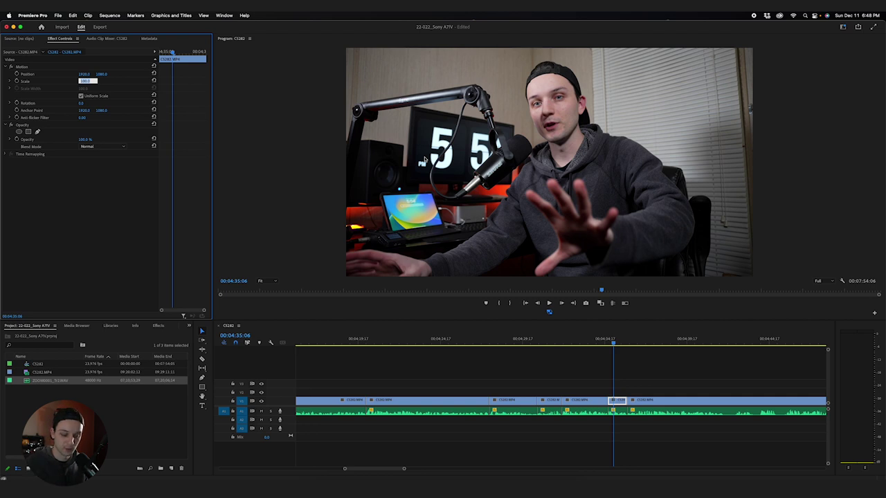
key(Return)
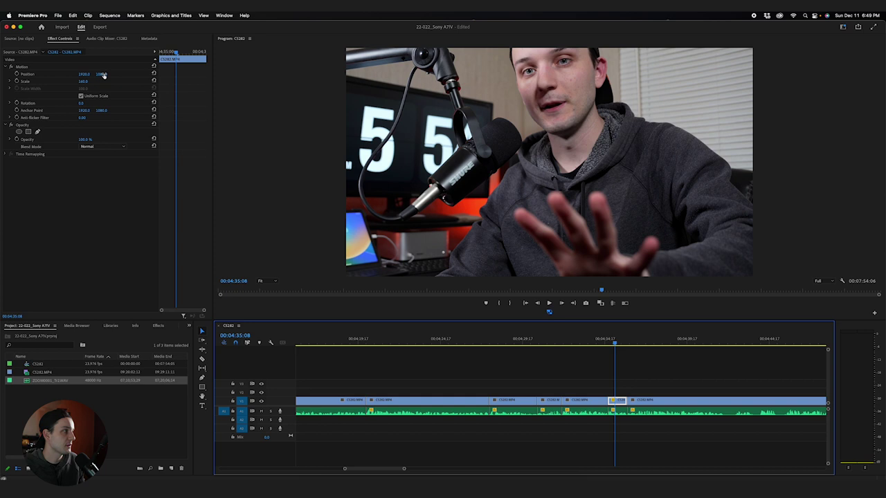
drag(102, 74, 149, 74)
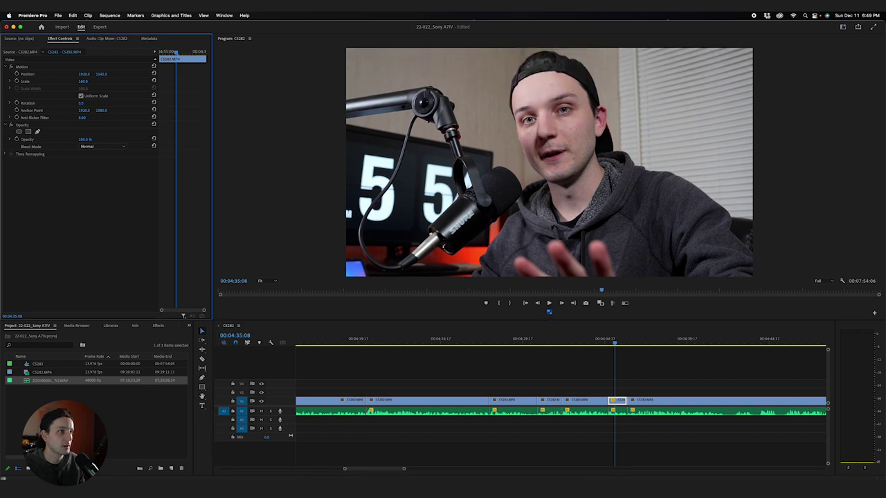
click(605, 341)
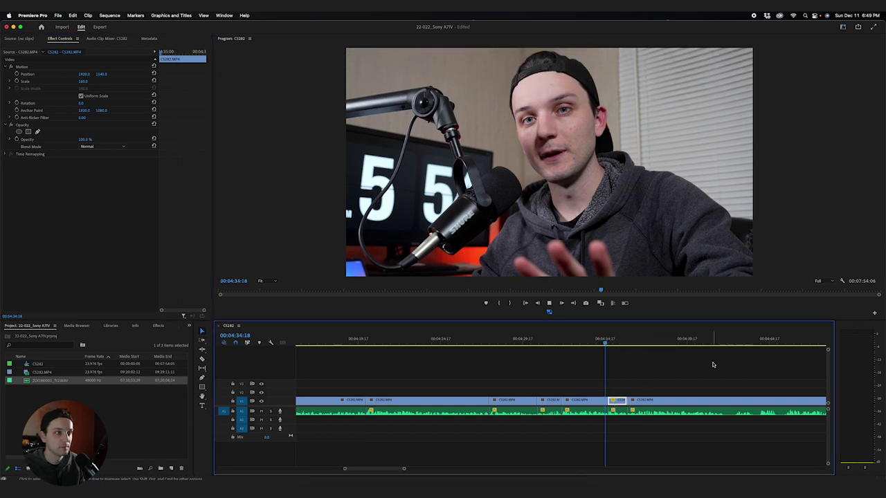
key(space)
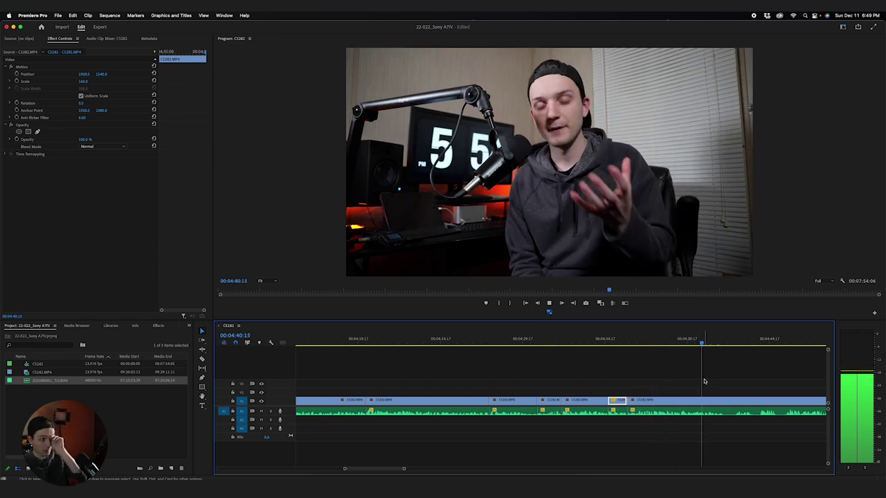
- Cut all clips at the pauses between about 4:40 and 4:44 and ripple trim them
click(740, 344)
key(super+k)
key(space)
key(equal)
key(equal)
key(minus)
key(minus)
click(451, 341)
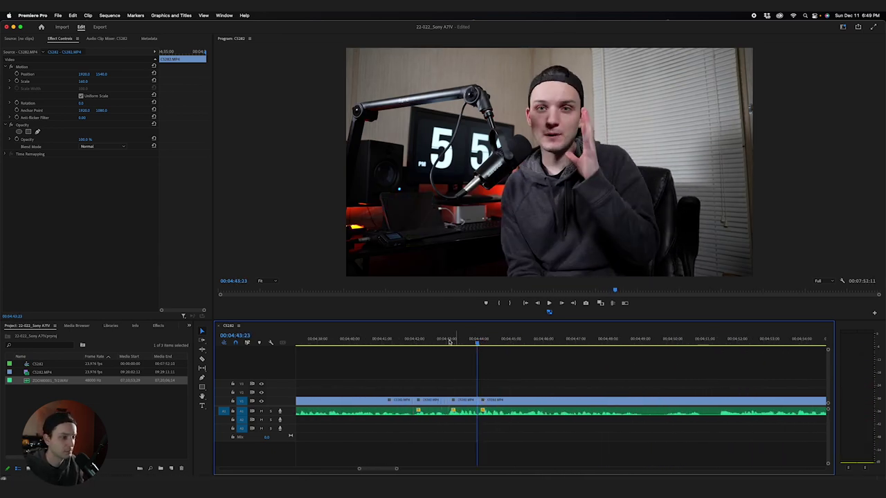
- Cut all clips at about 4:49 and 4:50 and close the pauses there
key(space)
click(658, 344)
key(super+k)
key(space)
key(super+k)
- Play across the cut at about 4:44 and ripple trim the start of the following clip up to about 4:44:15
click(491, 338)
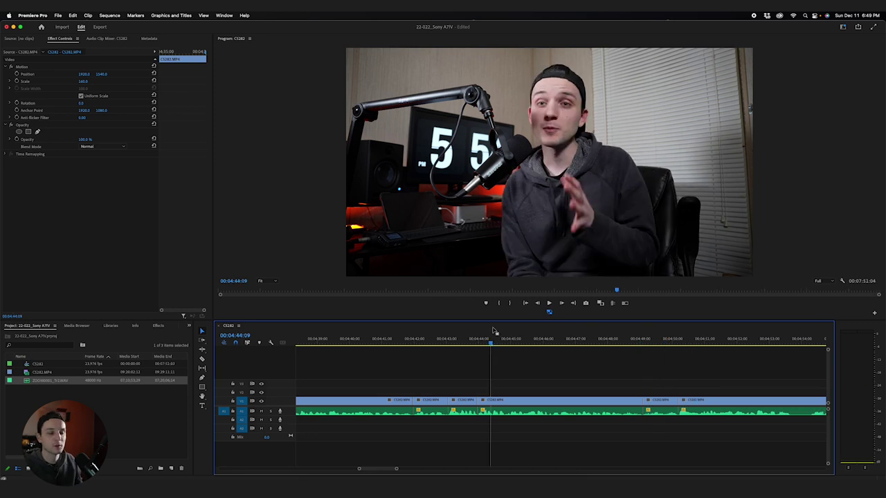
click(437, 340)
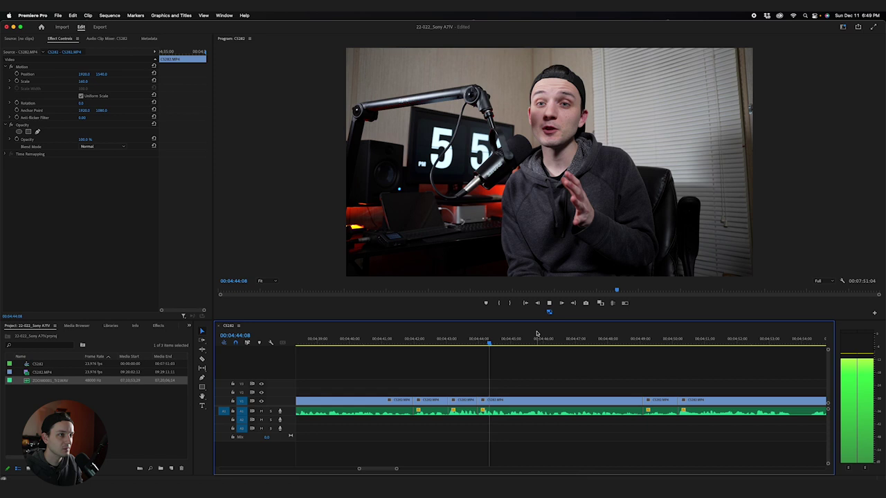
key(space)
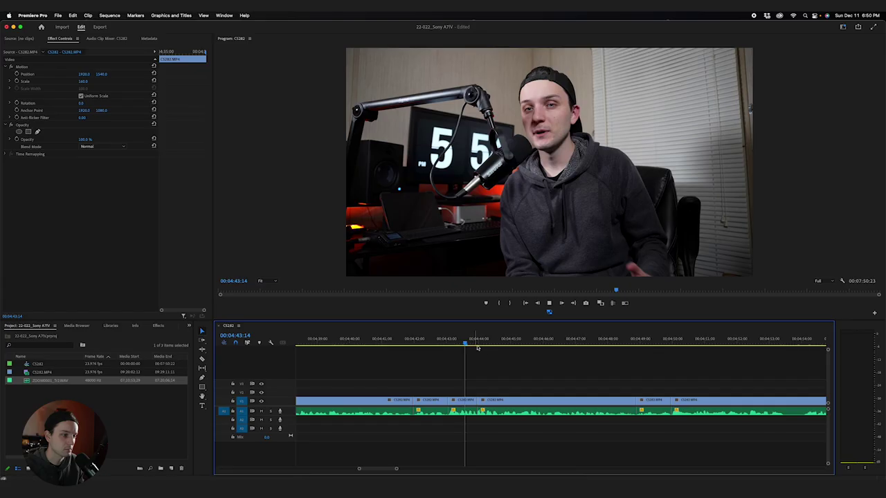
key(space)
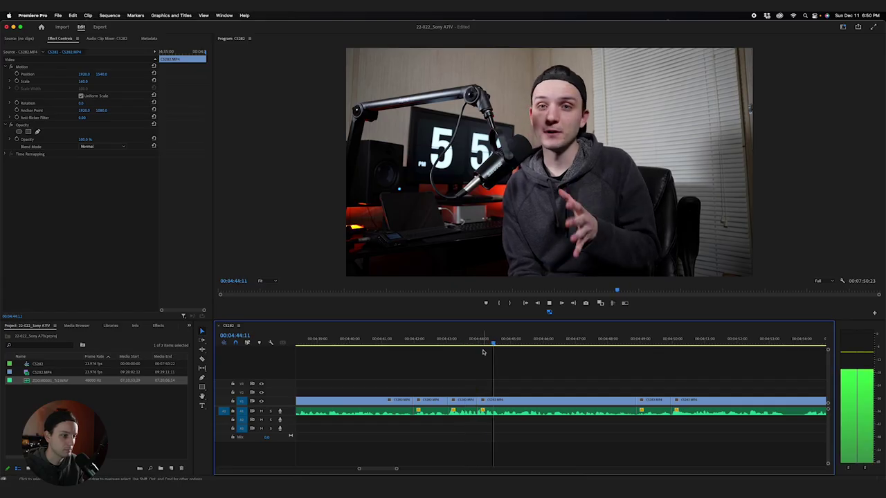
key(space)
drag(520, 344, 499, 352)
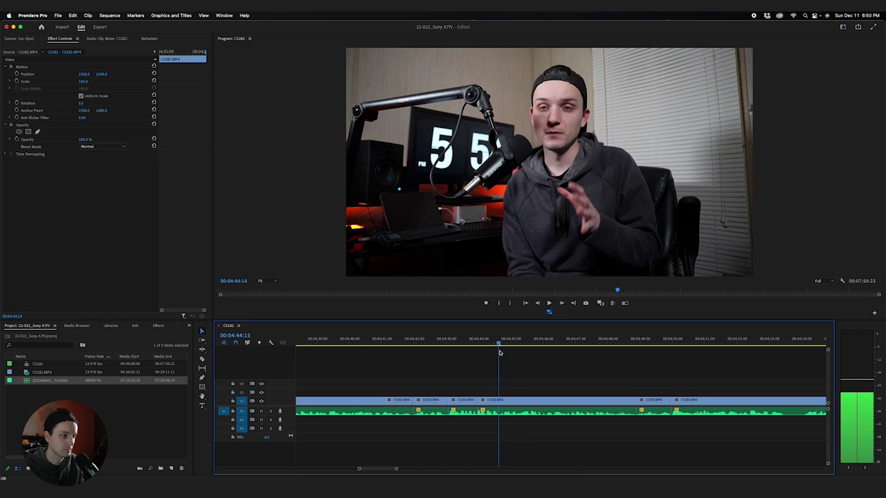
key(q)
key(space)
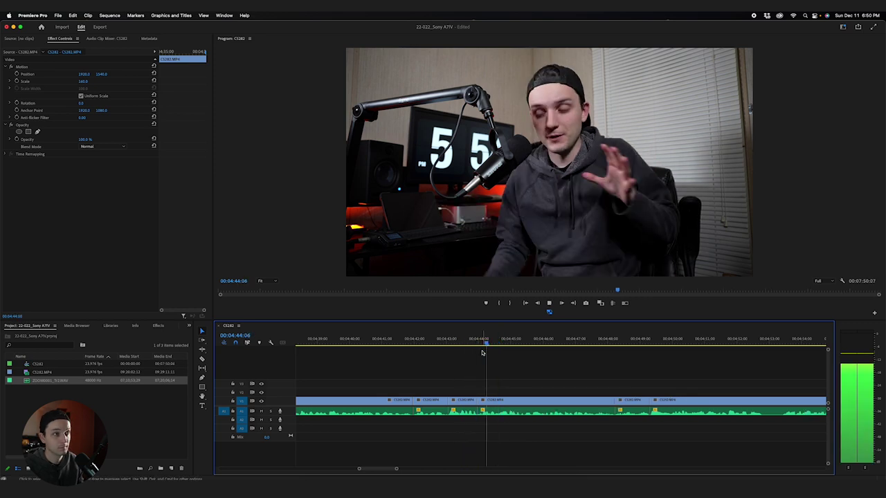
- Tighten the cut at about 4:44 with its video edit slightly after the audio edit, and play it back
key(space)
drag(480, 343, 474, 351)
drag(474, 400, 478, 401)
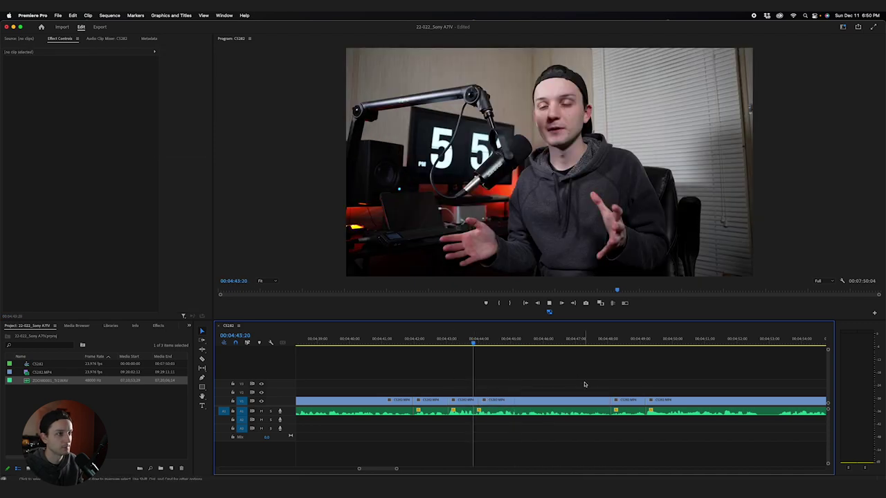
key(space)
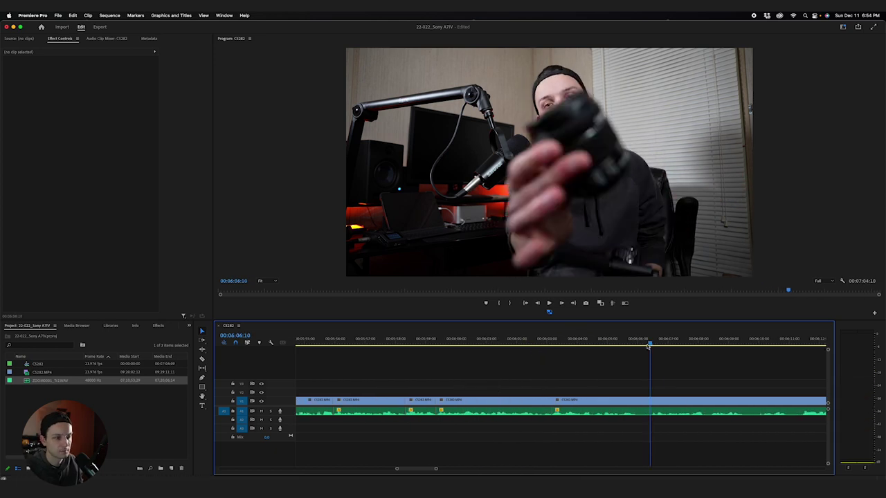
- Cut all clips at the pauses between about 6:06 and 6:14 and ripple trim them during playback
key(space)
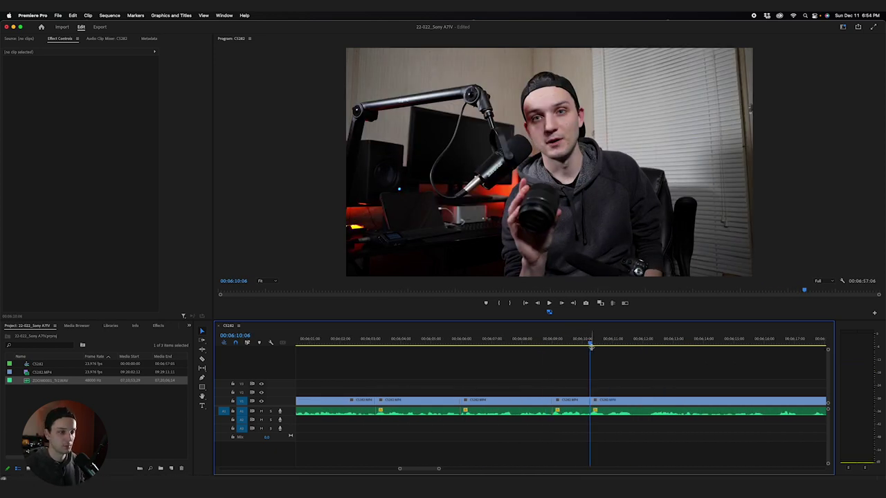
drag(592, 344, 553, 343)
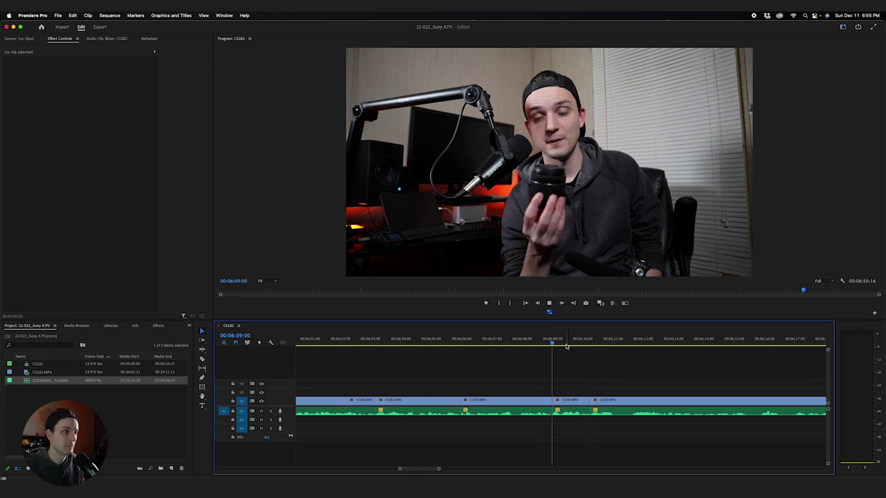
key(q)
key(super+k)
key(q)
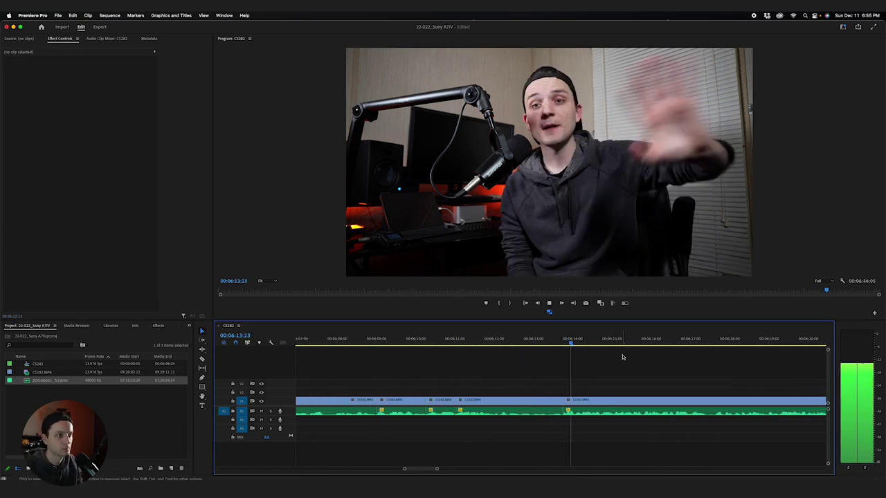
key(space)
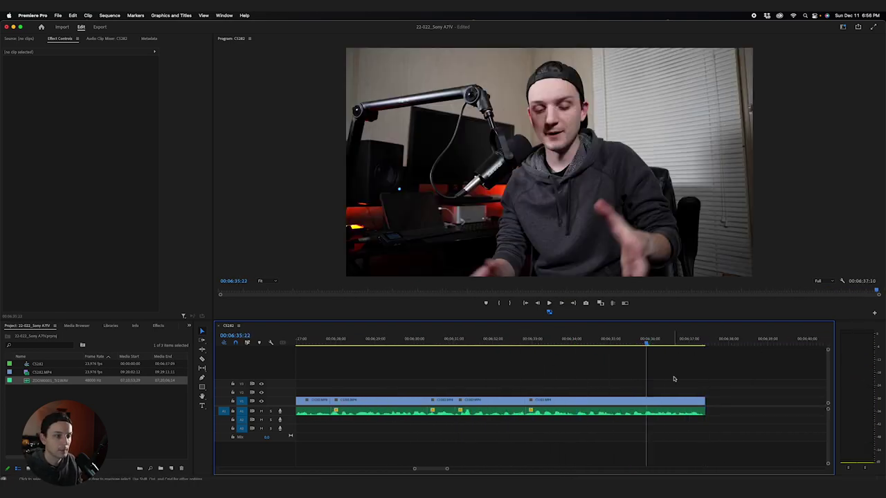
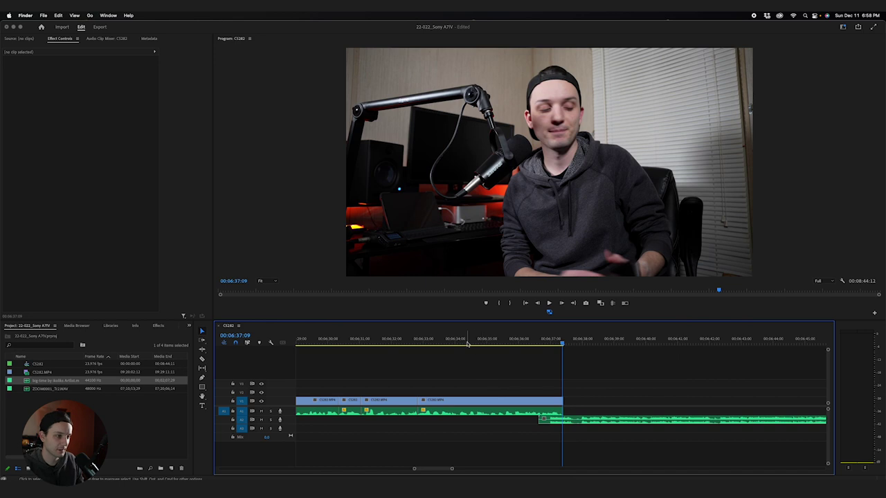
- Trim off the opening of the music clip and move it to start with the last video clip, at about 6:33
click(562, 421)
click(548, 431)
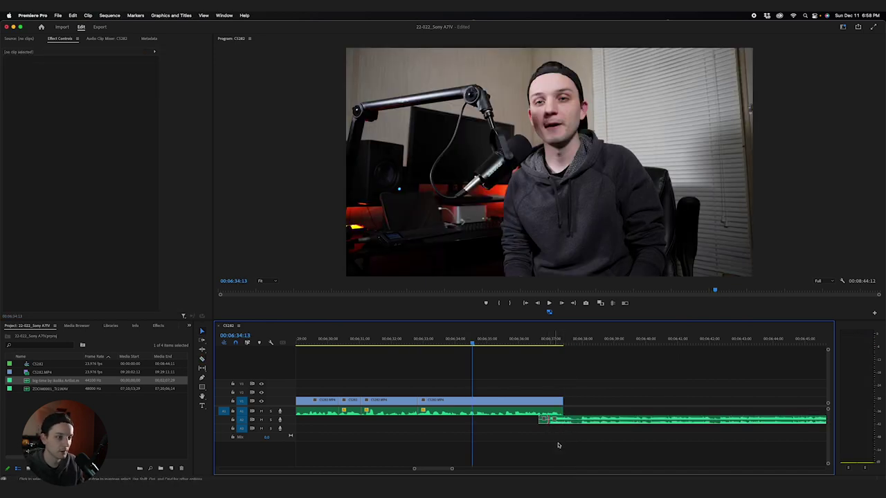
drag(542, 430, 550, 443)
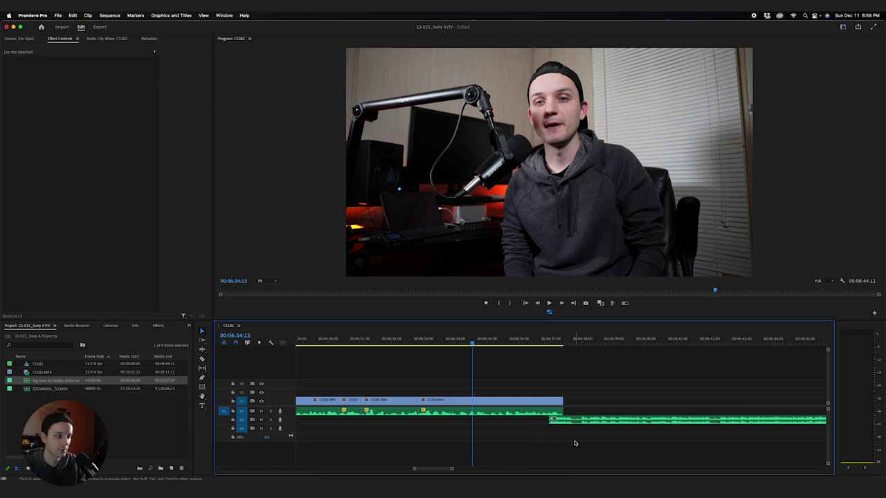
drag(587, 420, 451, 423)
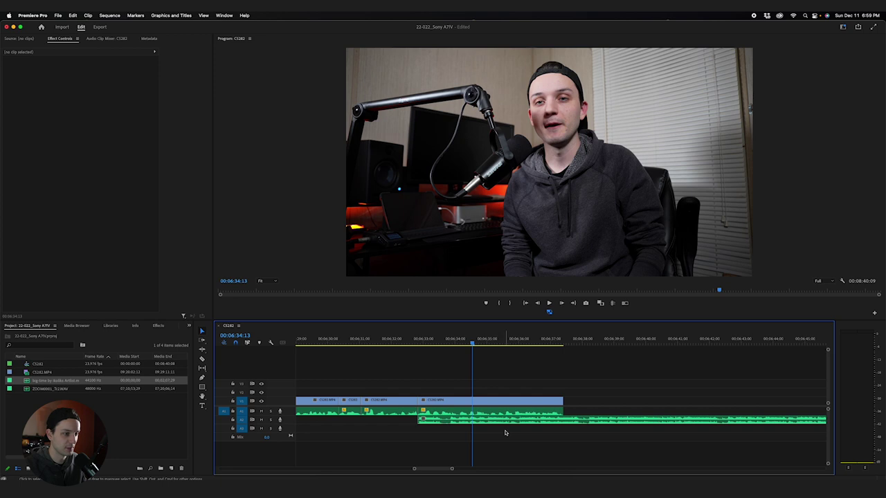
- Turn off volume level animation on the music clip and set its level to -30 dB
click(500, 420)
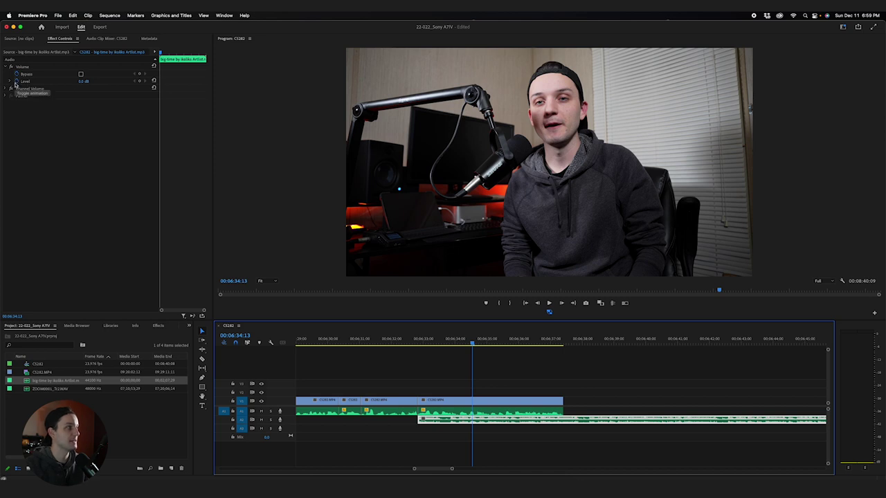
click(16, 82)
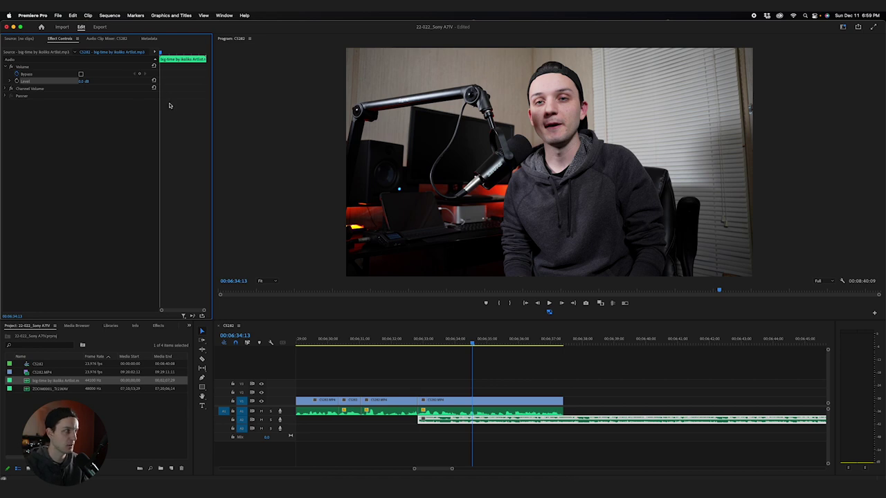
click(87, 81)
text(-30)
key(Return)
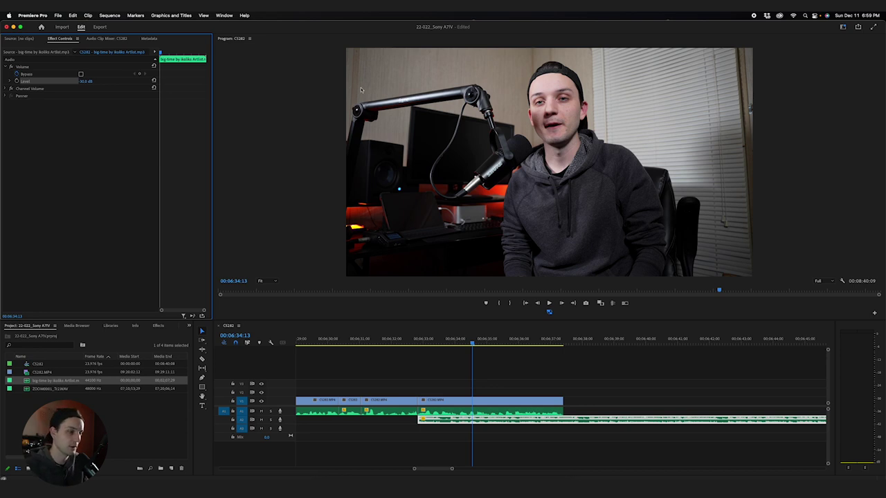
- Add a volume level keyframe to the music at 6:37:10, where the video ends, and widen the effect controls to show more of their timeline
drag(472, 342, 566, 343)
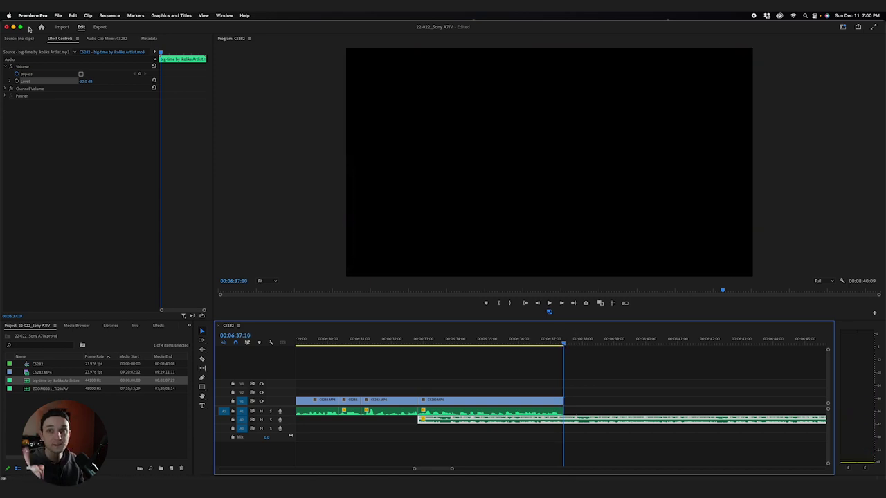
click(16, 81)
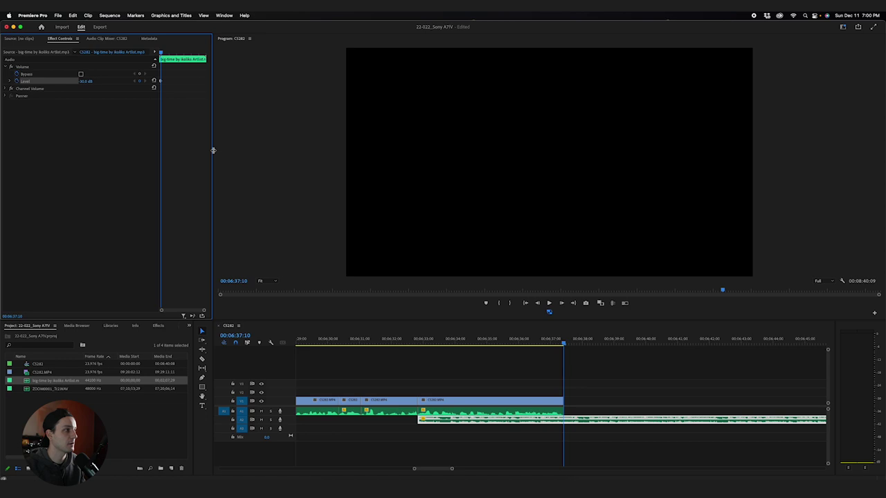
drag(214, 151, 272, 150)
drag(206, 136, 166, 137)
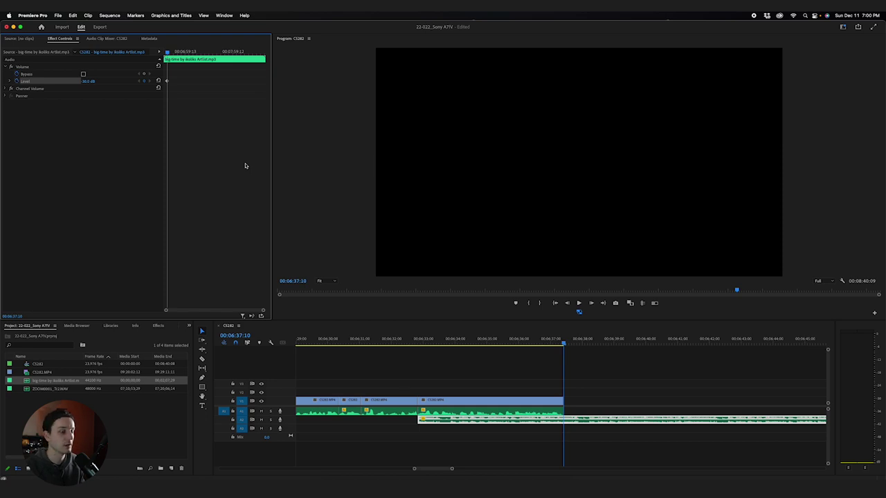
- Play on to 6:38:06 and set the music's level there to -10 dB as a second keyframe
key(space)
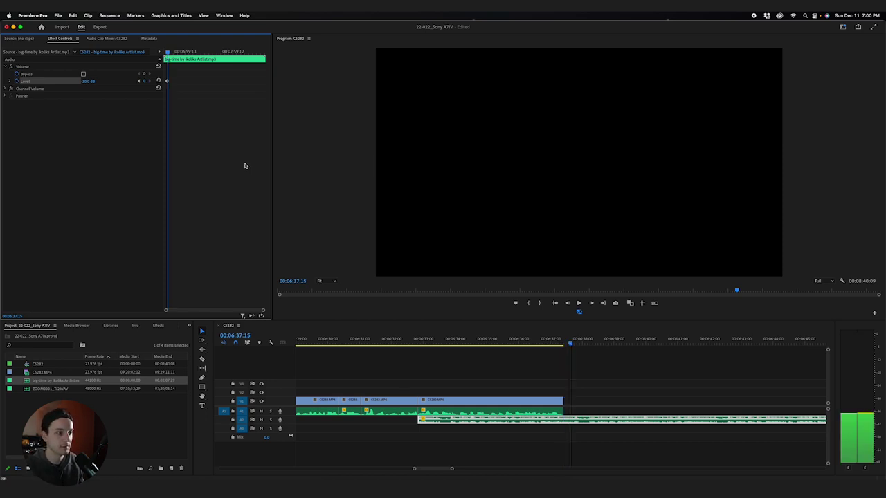
click(90, 81)
text(-10)
key(Return)
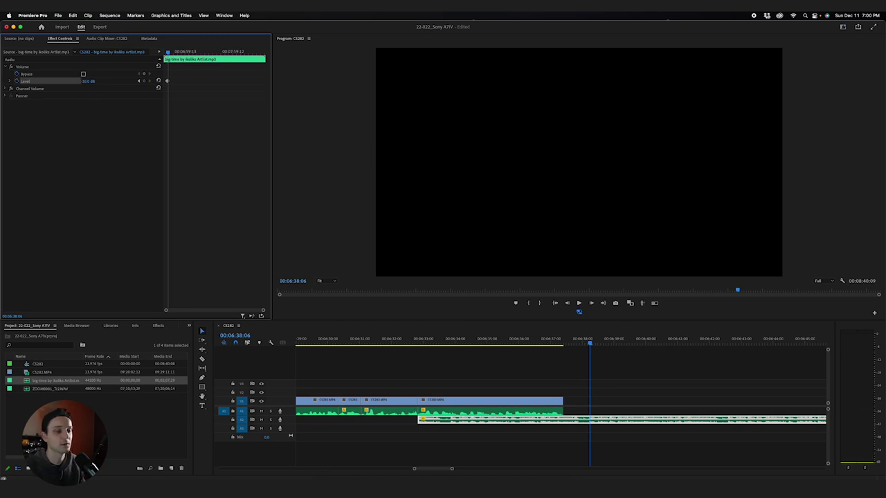
- Enlarge the Audio 2 track to show the level keyframes and play the music's rise across the end of the video
click(291, 434)
drag(290, 435, 290, 450)
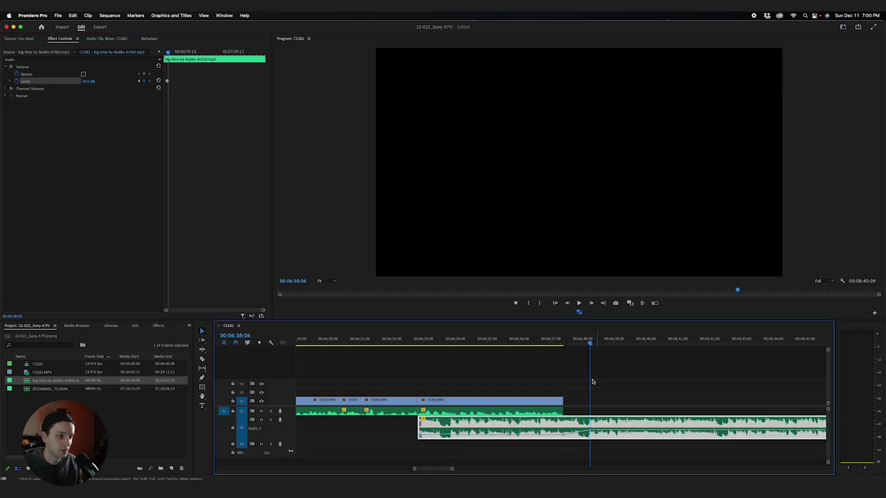
drag(585, 347, 566, 345)
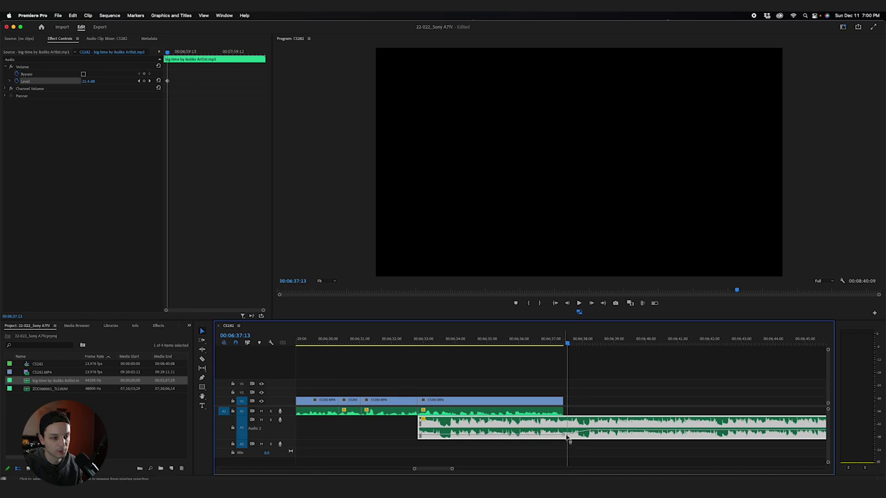
click(528, 339)
key(space)
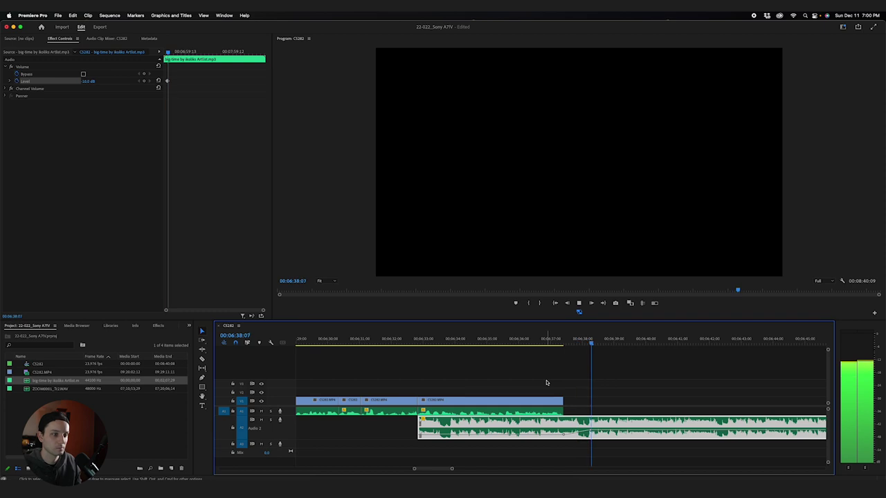
key(space)
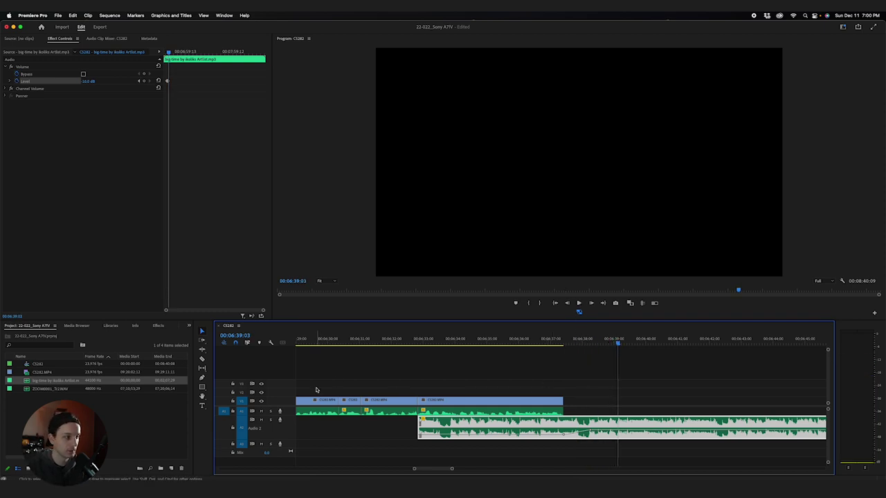
- Cut the music 20 seconds past the end of the video, at 6:57:10, and delete the remainder
drag(572, 344, 563, 346)
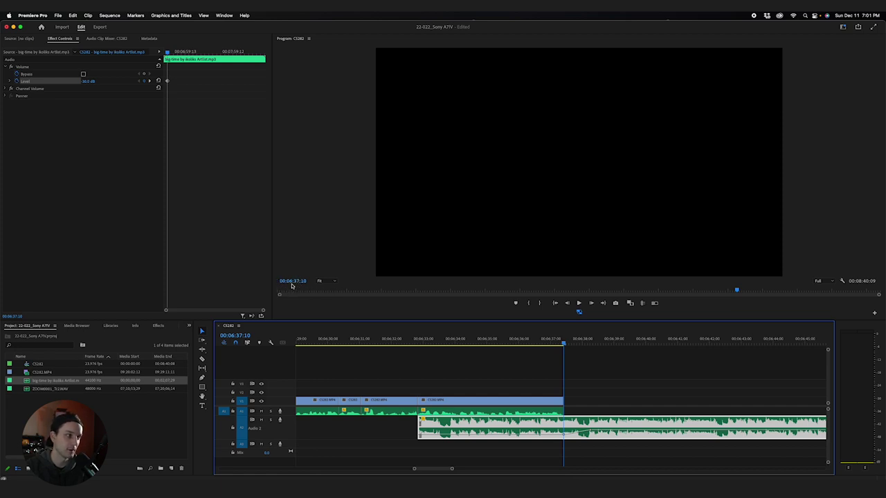
click(298, 281)
text(+2000)
key(Return)
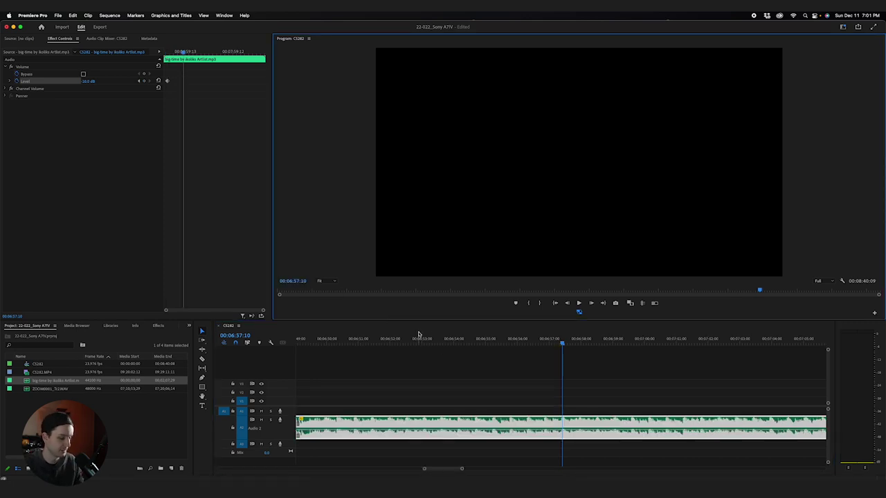
key(super+k)
click(591, 421)
key(Delete)
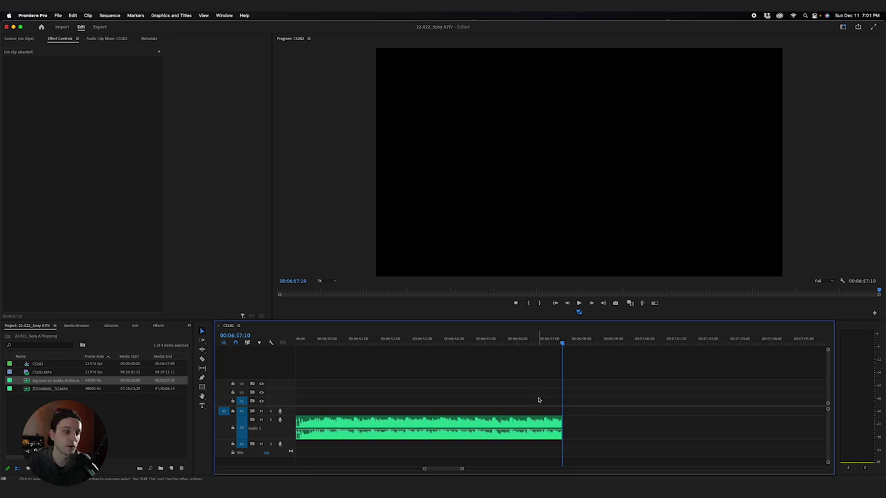
- Apply an Exponential Fade to the end of the music clip and lengthen the fade to 1:12
scroll(538, 400, left, 10)
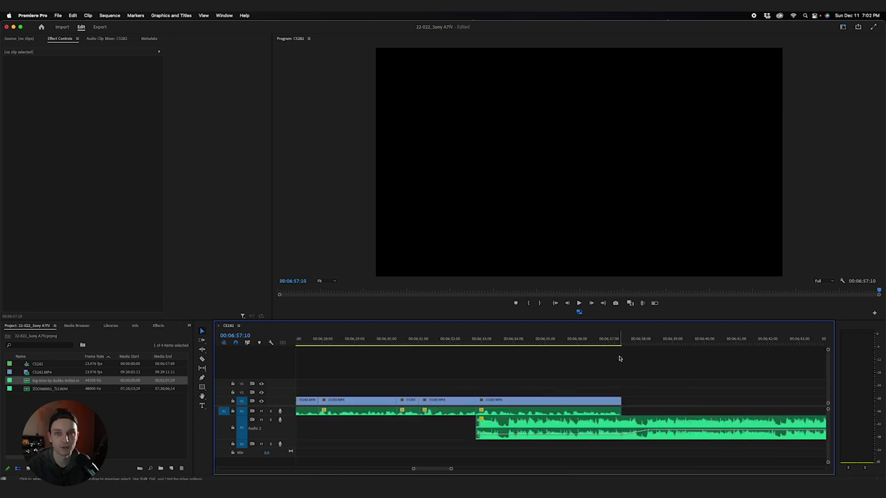
scroll(580, 404, right, 5)
scroll(582, 403, down, 3)
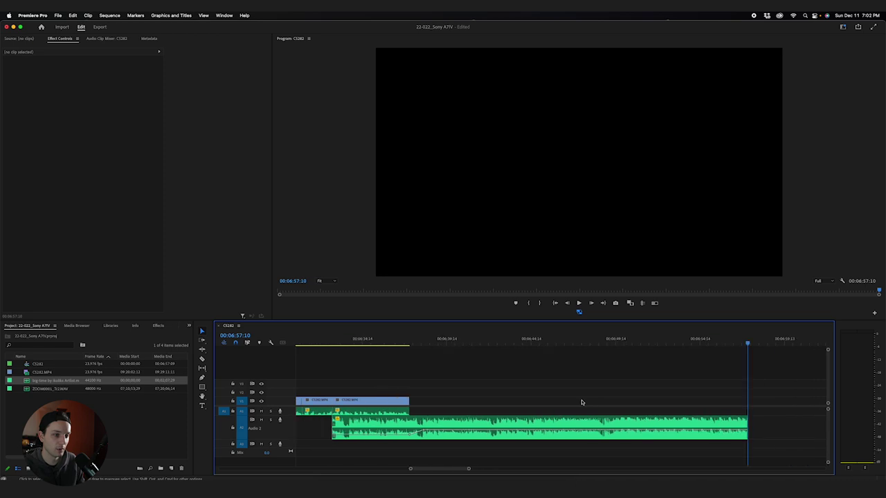
click(156, 327)
text(exponential)
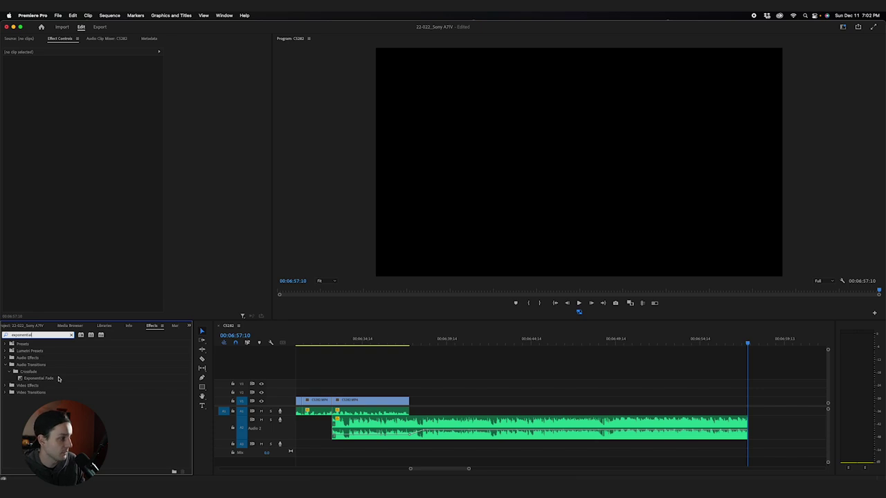
drag(59, 379, 742, 425)
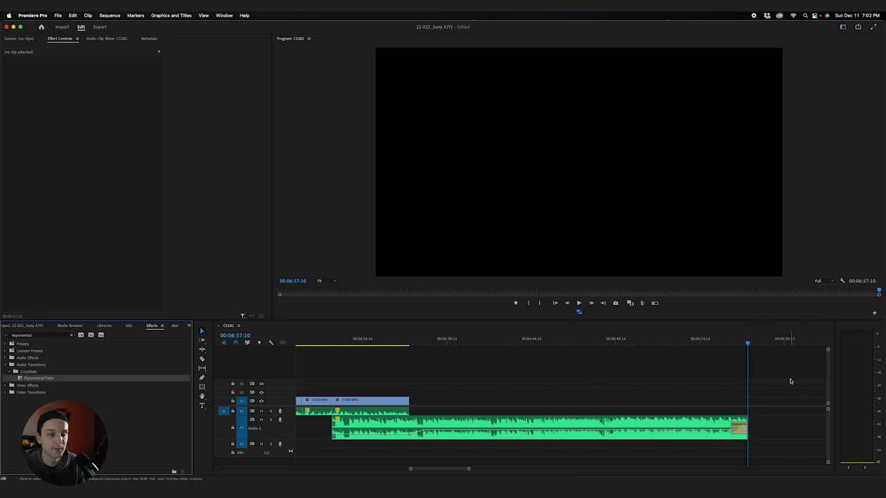
click(727, 344)
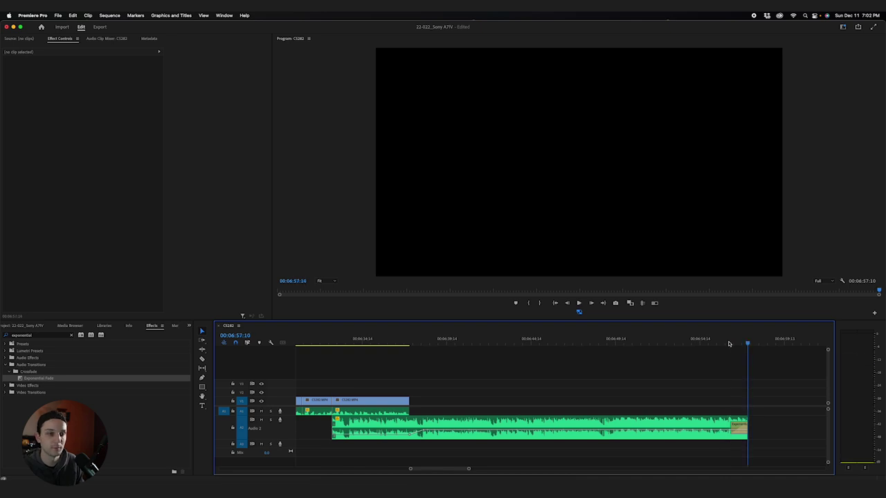
click(734, 425)
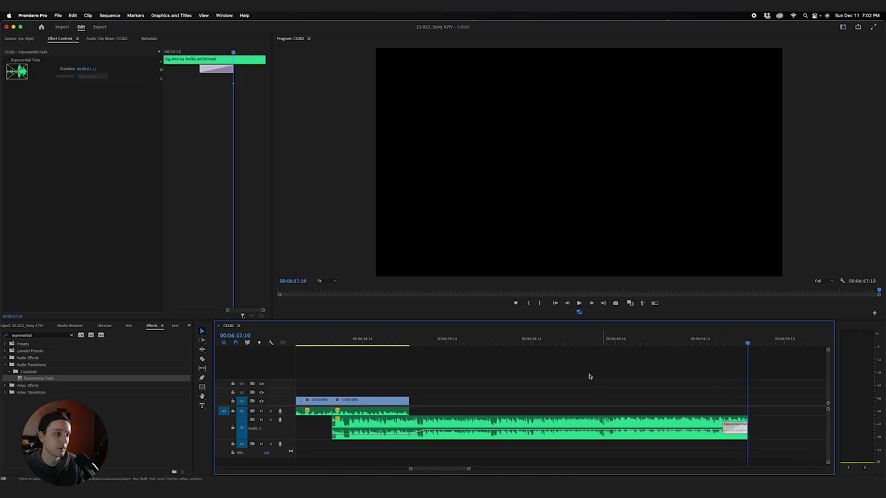
- Return to the start of the finished sequence, open its export settings and start editing the output file name
key(Home)
key(backslash)
scroll(523, 418, down, 10)
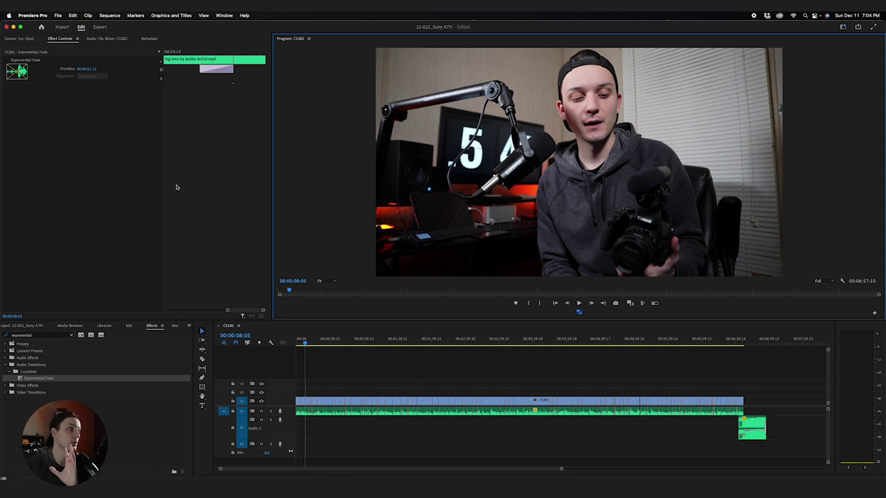
click(100, 27)
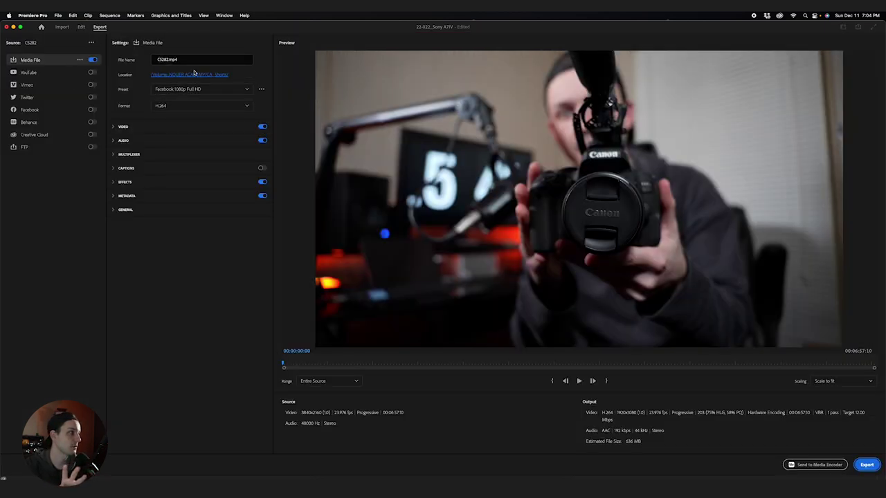
double_click(173, 60)
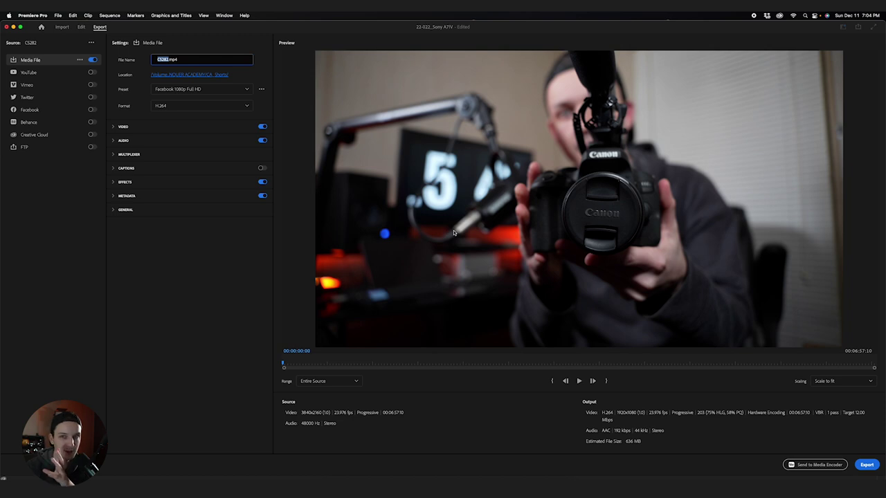